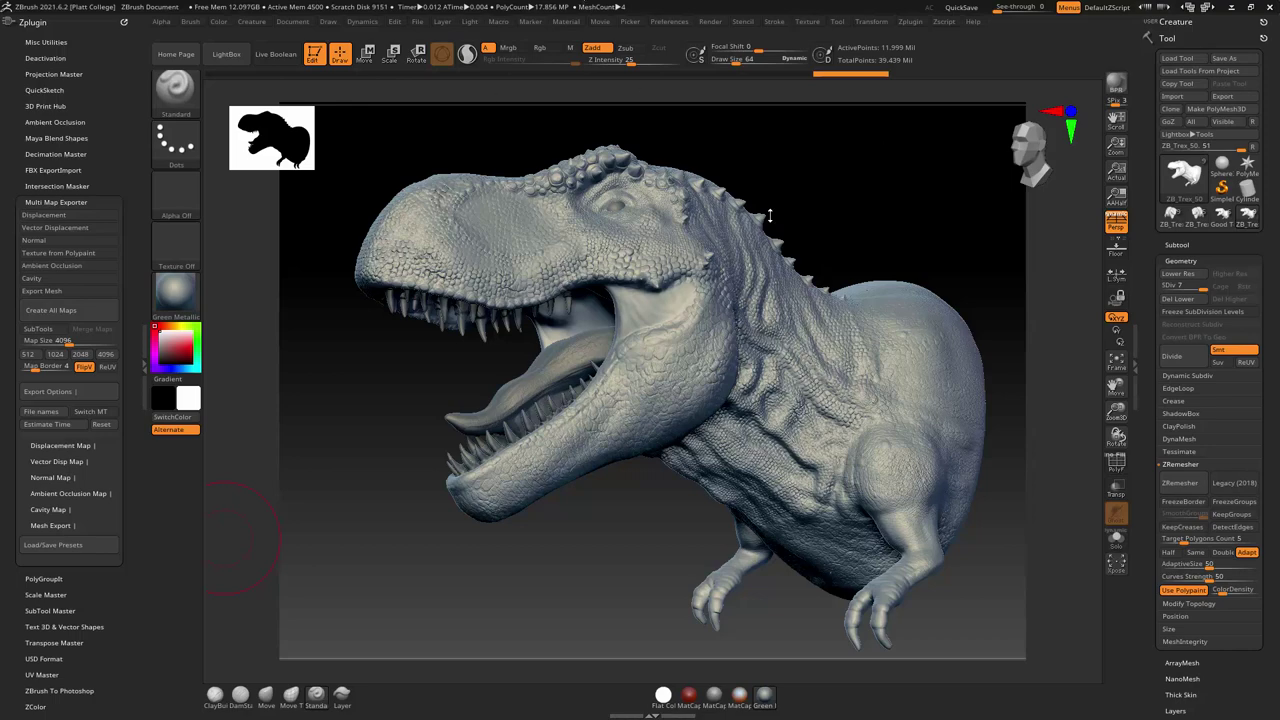
- Step the T-rex down and up through subdivision levels and toggle the polygroup colours on and off
{"action": "key", "text": "shift+d"}
{"action": "key", "text": "shift+d"}
{"action": "key", "text": "shift+d"}
{"action": "key", "text": "d"}
{"action": "key", "text": "d"}
{"action": "key", "text": "d"}
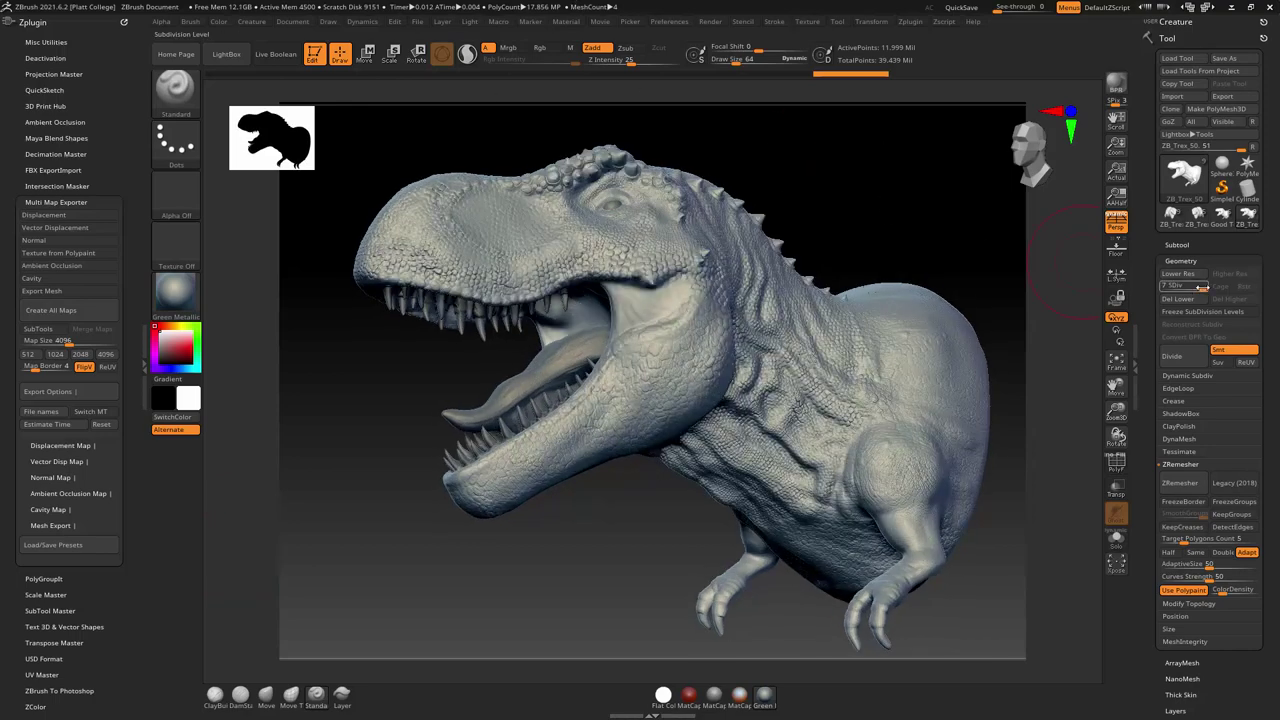
{"action": "key", "text": "shift+d"}
{"action": "key", "text": "shift+d"}
{"action": "key", "text": "shift+d"}
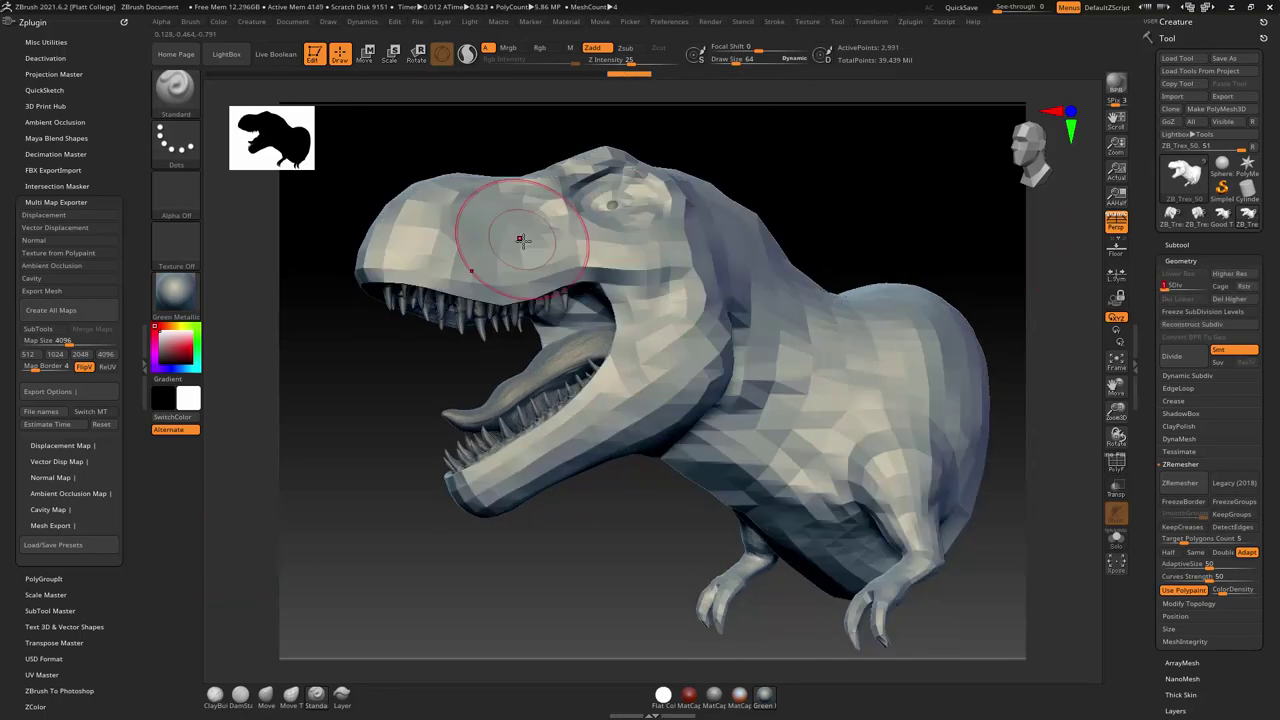
{"action": "left_click", "coordinate": [1116, 455]}
{"action": "left_click", "coordinate": [1116, 455]}
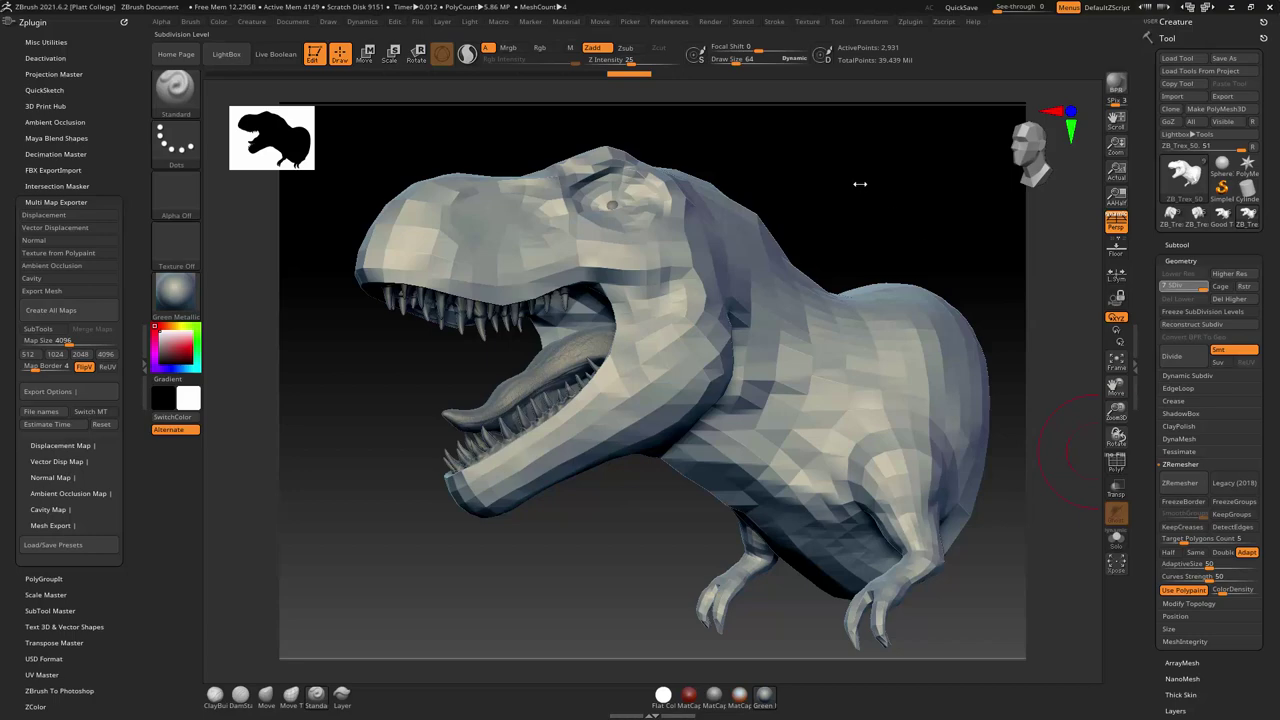
- Restore full subdivision detail, review the Normal Map export options, then collapse Multi Map Exporter
{"action": "key", "text": "d"}
{"action": "key", "text": "d"}
{"action": "key", "text": "d"}
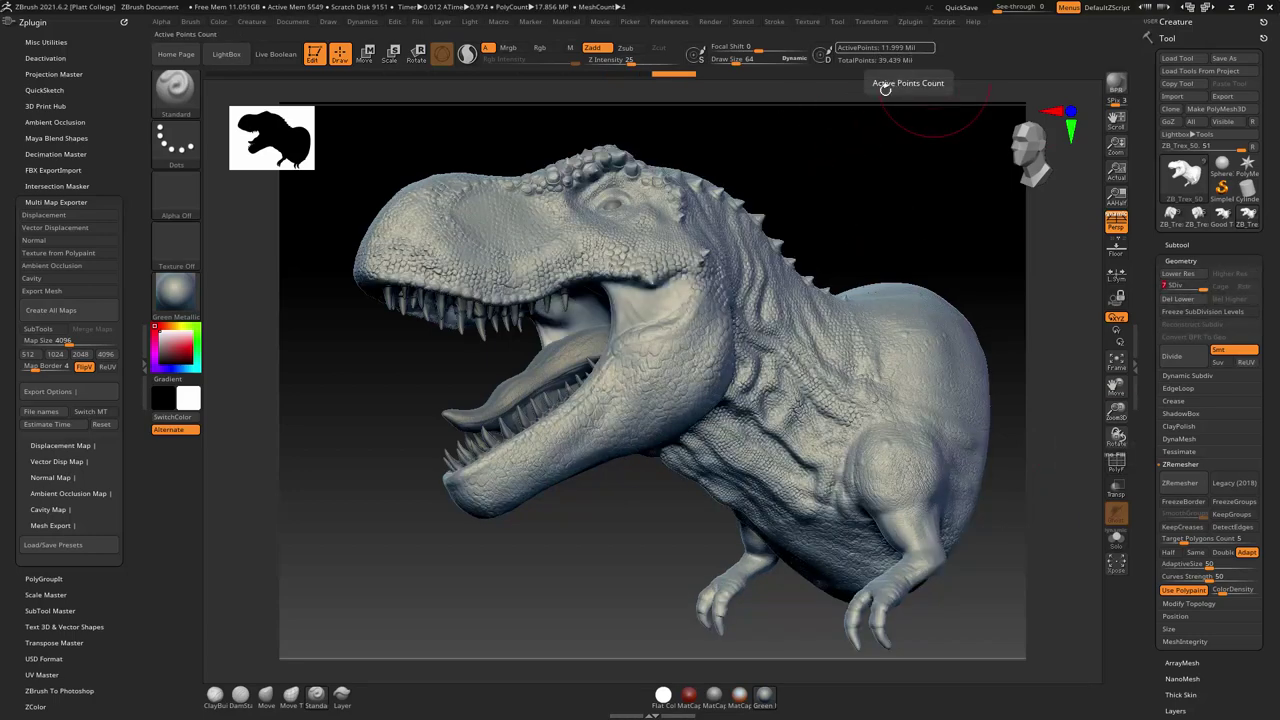
{"action": "key", "text": "shift+d"}
{"action": "key", "text": "shift+d"}
{"action": "key", "text": "shift+d"}
{"action": "key", "text": "d"}
{"action": "key", "text": "d"}
{"action": "key", "text": "d"}
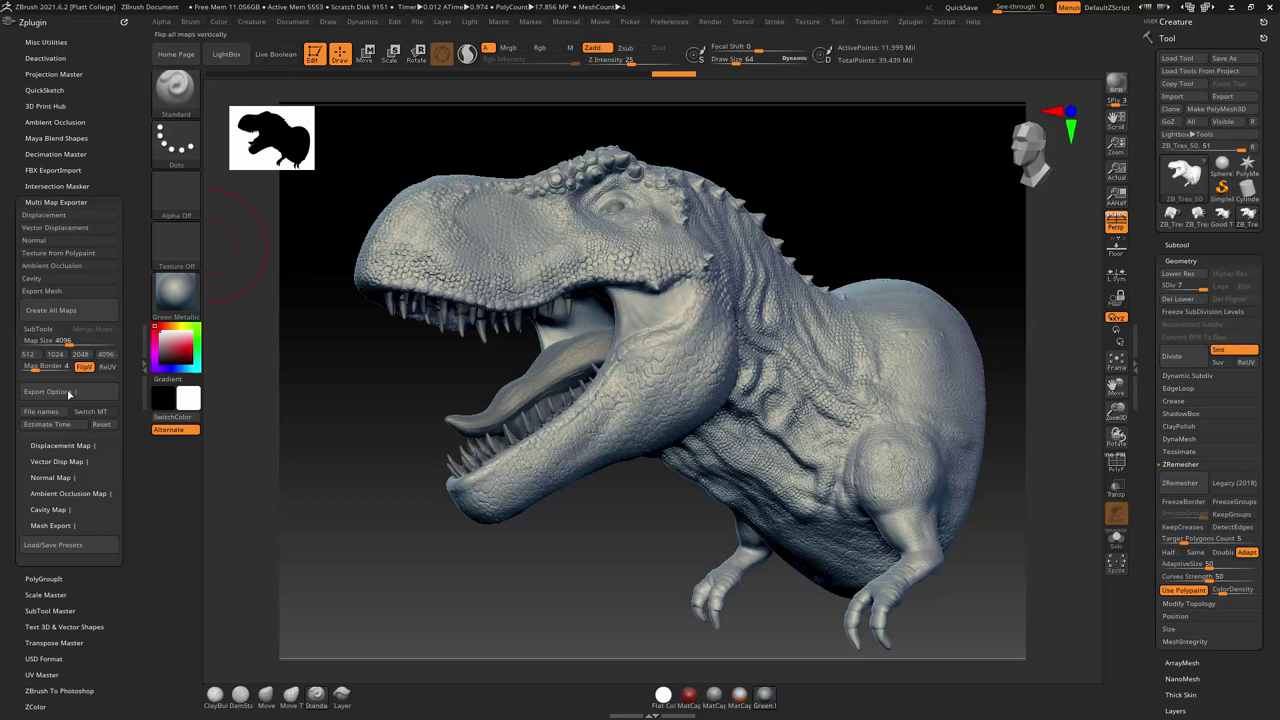
{"action": "left_click", "coordinate": [62, 478]}
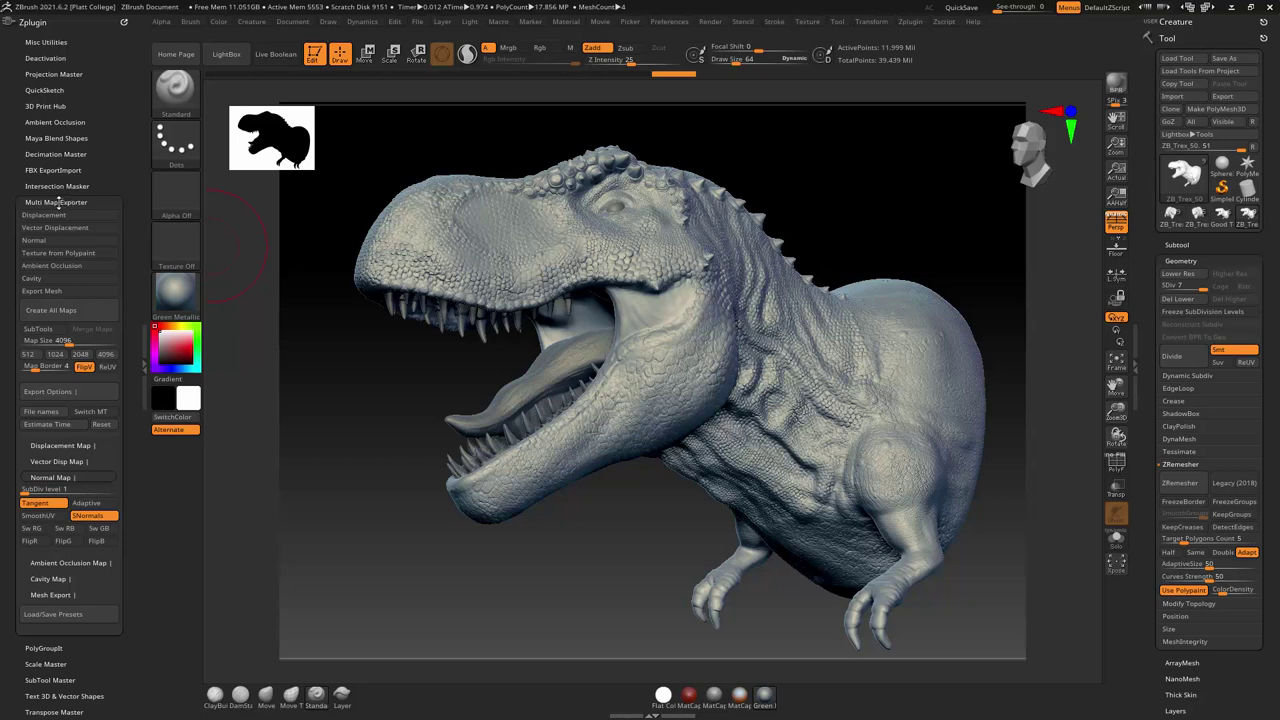
{"action": "left_click", "coordinate": [67, 201]}
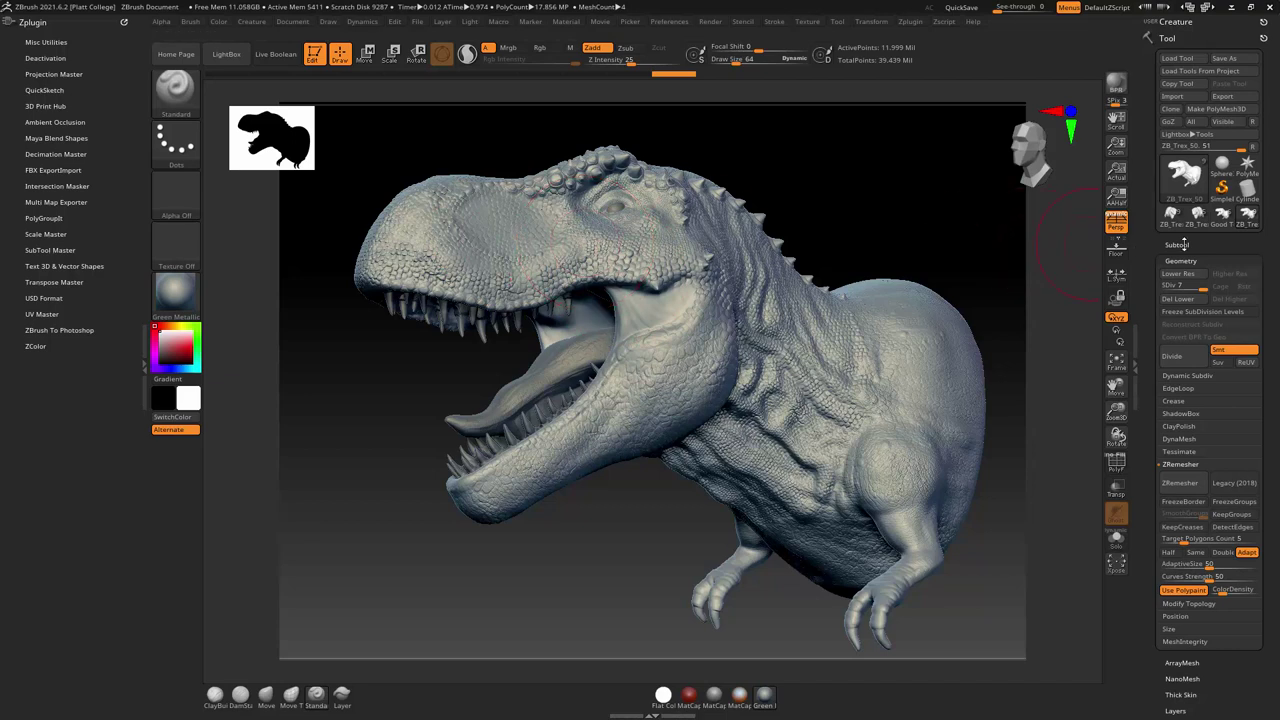
- Start the OBJ export, then create and open a new NormalMaps folder inside sourceimages
{"action": "left_click", "coordinate": [1222, 96]}
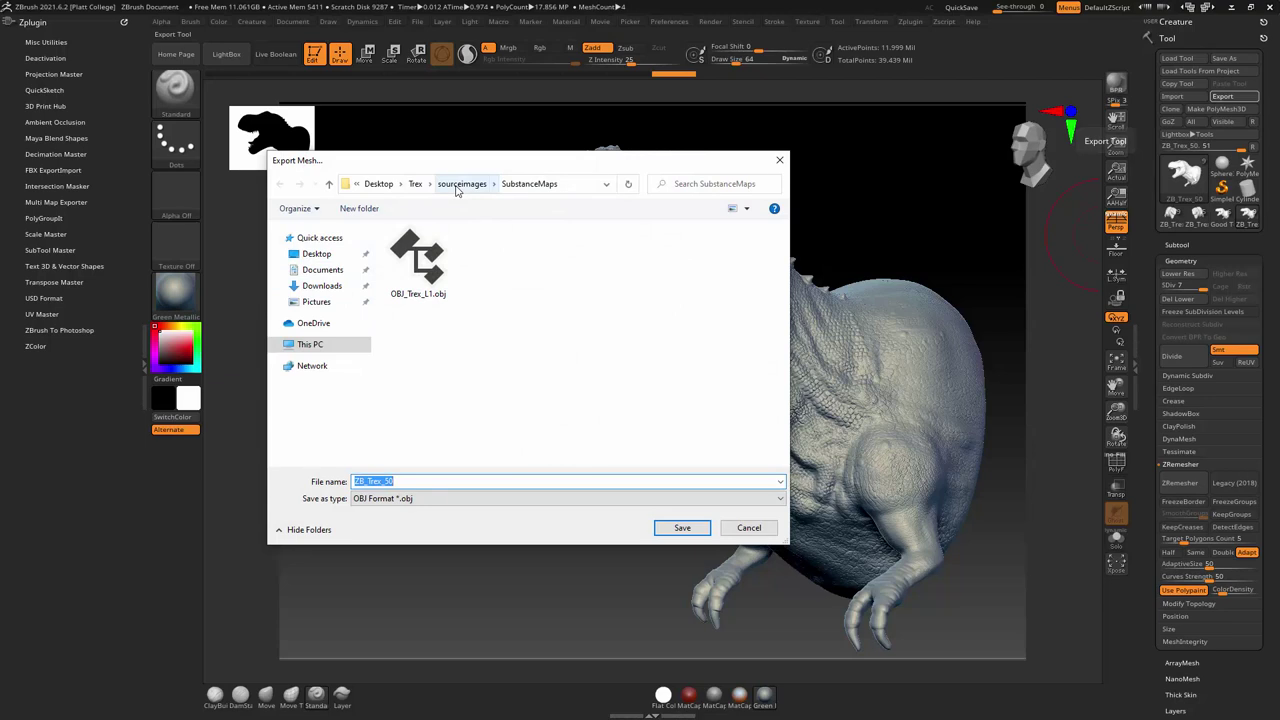
{"action": "left_click", "coordinate": [456, 185]}
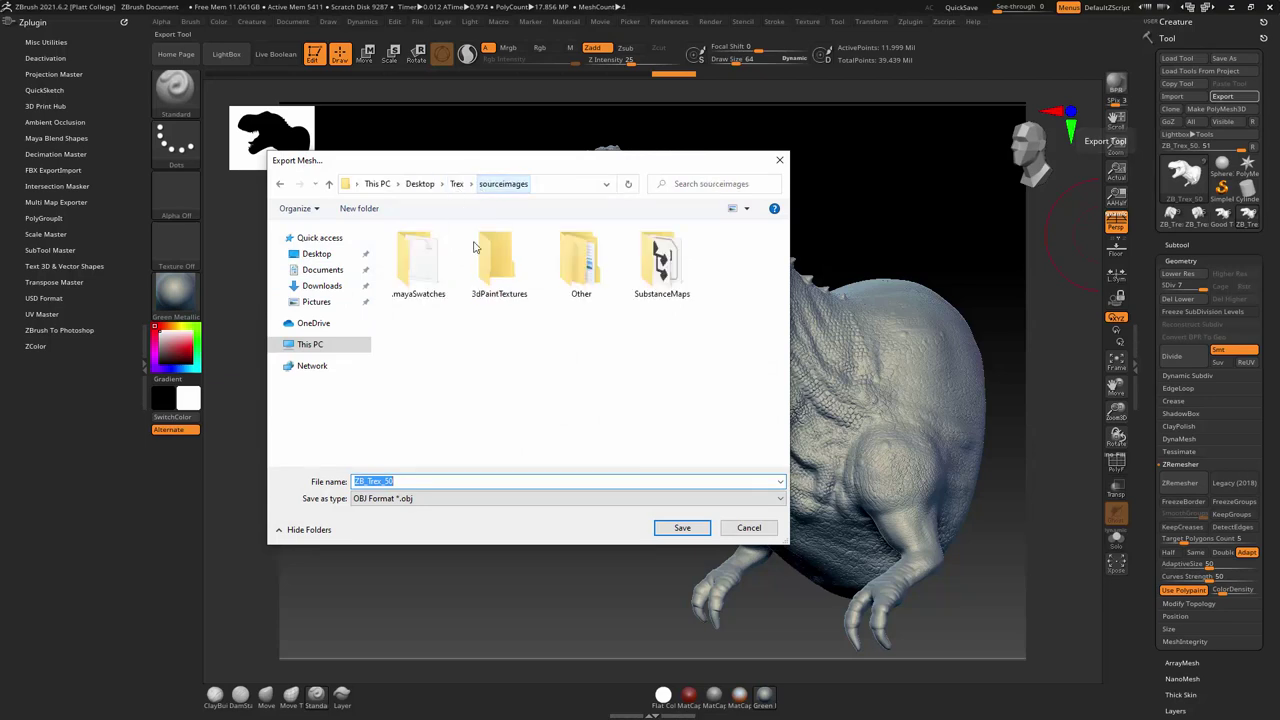
{"action": "right_click", "coordinate": [486, 364]}
{"action": "mouse_move", "coordinate": [417, 516]}
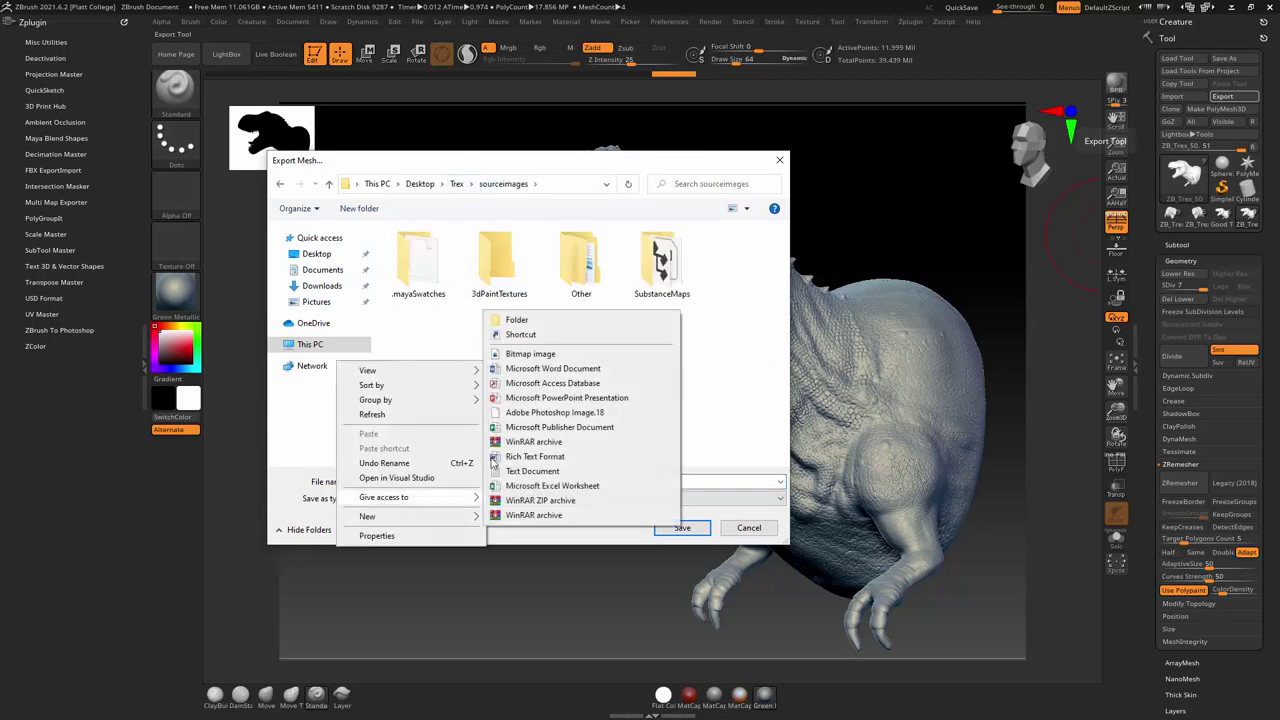
{"action": "left_click", "coordinate": [522, 320]}
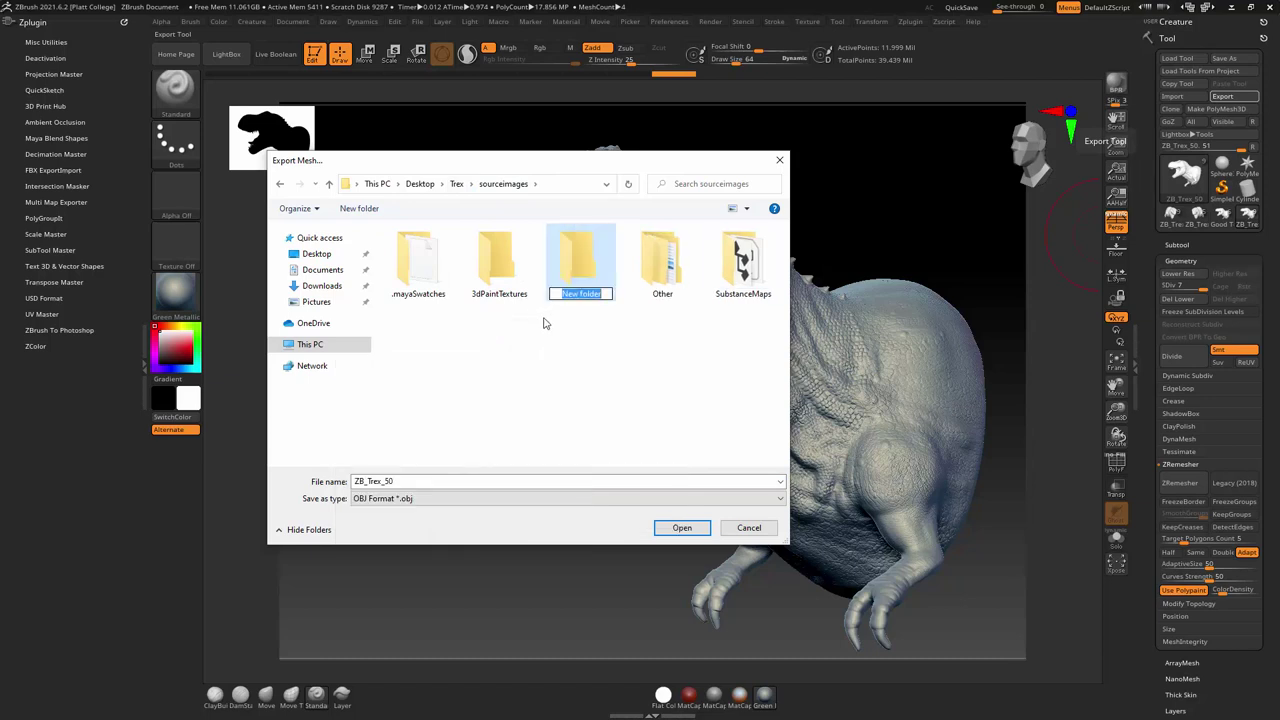
{"action": "key", "text": "BackSpace"}
{"action": "type", "text": "Normal"}
{"action": "key", "text": "BackSpace"}
{"action": "key", "text": "BackSpace"}
{"action": "key", "text": "BackSpace"}
{"action": "key", "text": "BackSpace"}
{"action": "key", "text": "BackSpace"}
{"action": "key", "text": "BackSpace"}
{"action": "type", "text": "NormalMaps"}
{"action": "key", "text": "Return"}
{"action": "double_click", "coordinate": [577, 262]}
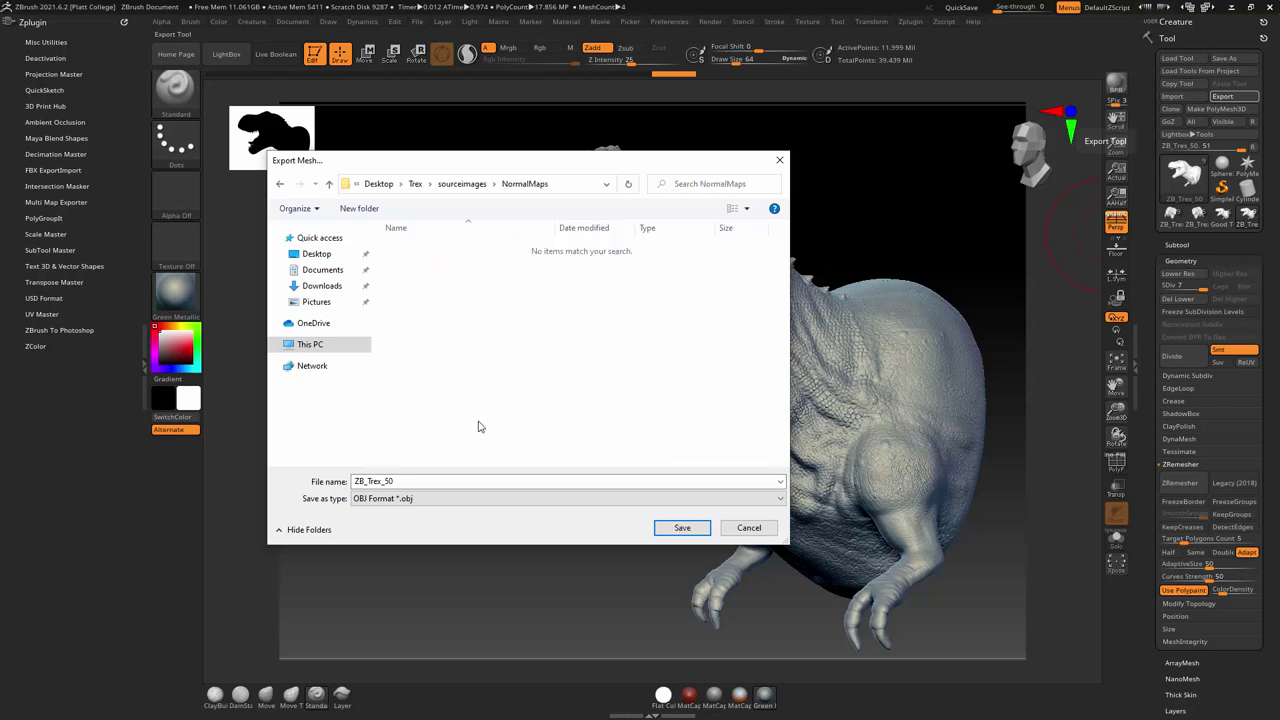
- Save the mesh as OBJ_Trex_L7 in the NormalMaps folder
{"action": "double_click", "coordinate": [434, 482]}
{"action": "type", "text": "OBJ_Trex"}
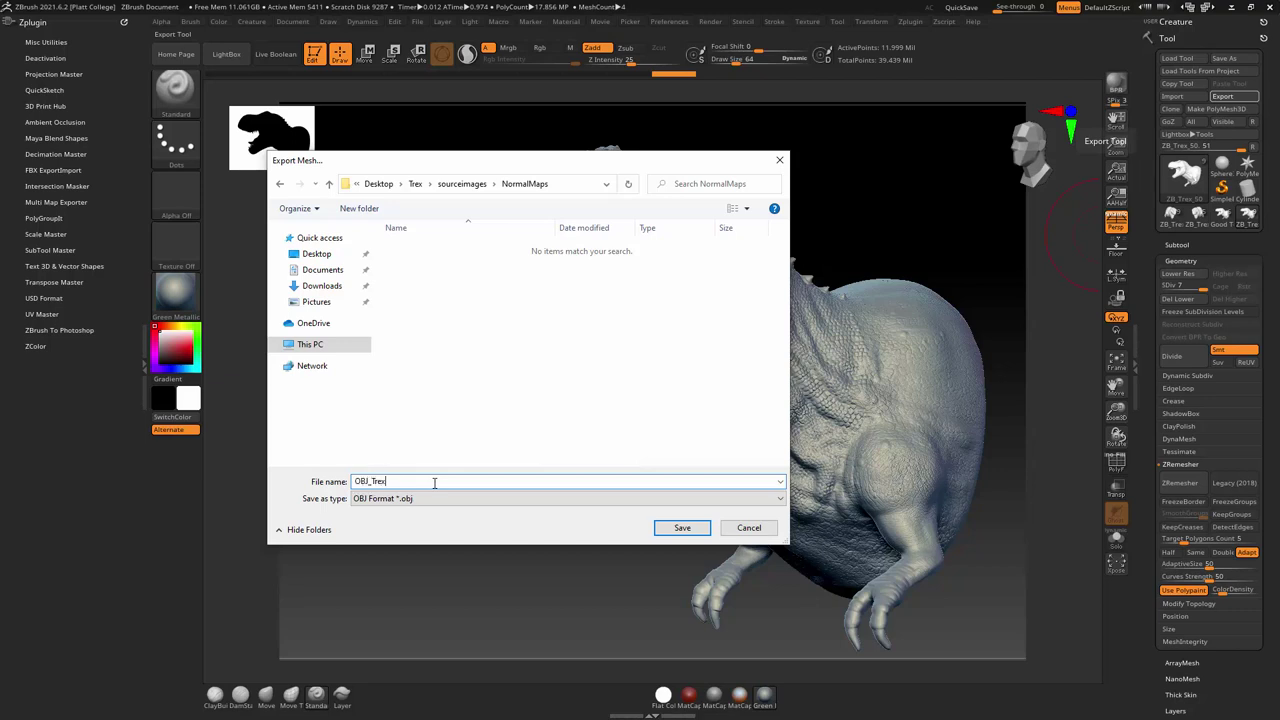
{"action": "type", "text": "_L7"}
{"action": "left_click", "coordinate": [676, 530]}
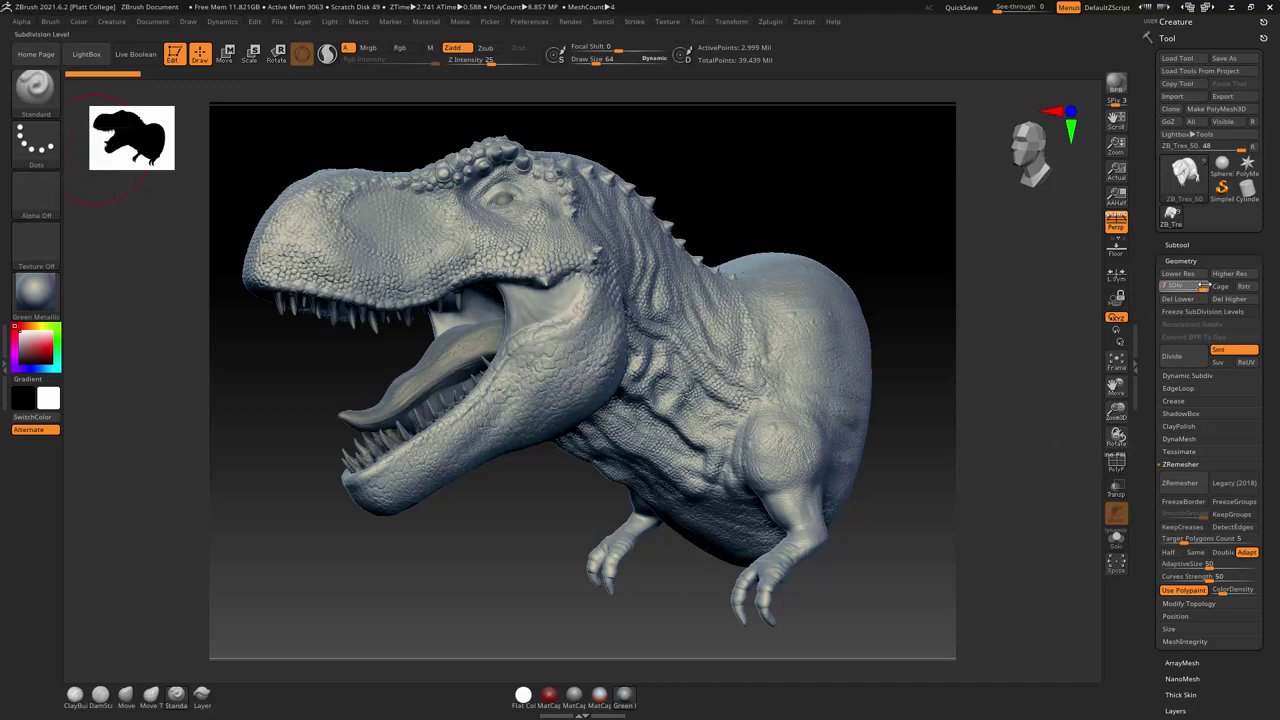
- Compare torso detail across subdivision levels, ending the T-rex on SDiv 6 (about 3 million points)
{"action": "left_click", "coordinate": [1203, 286]}
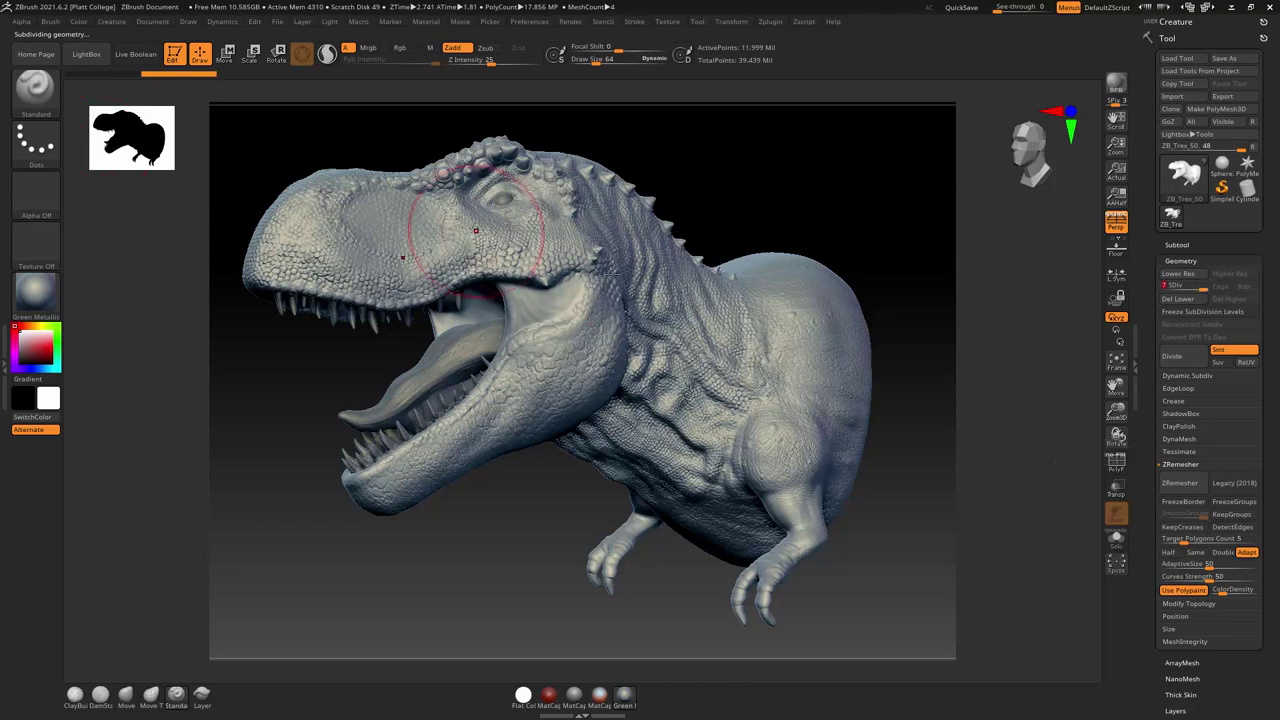
{"action": "left_click", "coordinate": [1196, 288]}
{"action": "left_click", "coordinate": [1194, 288]}
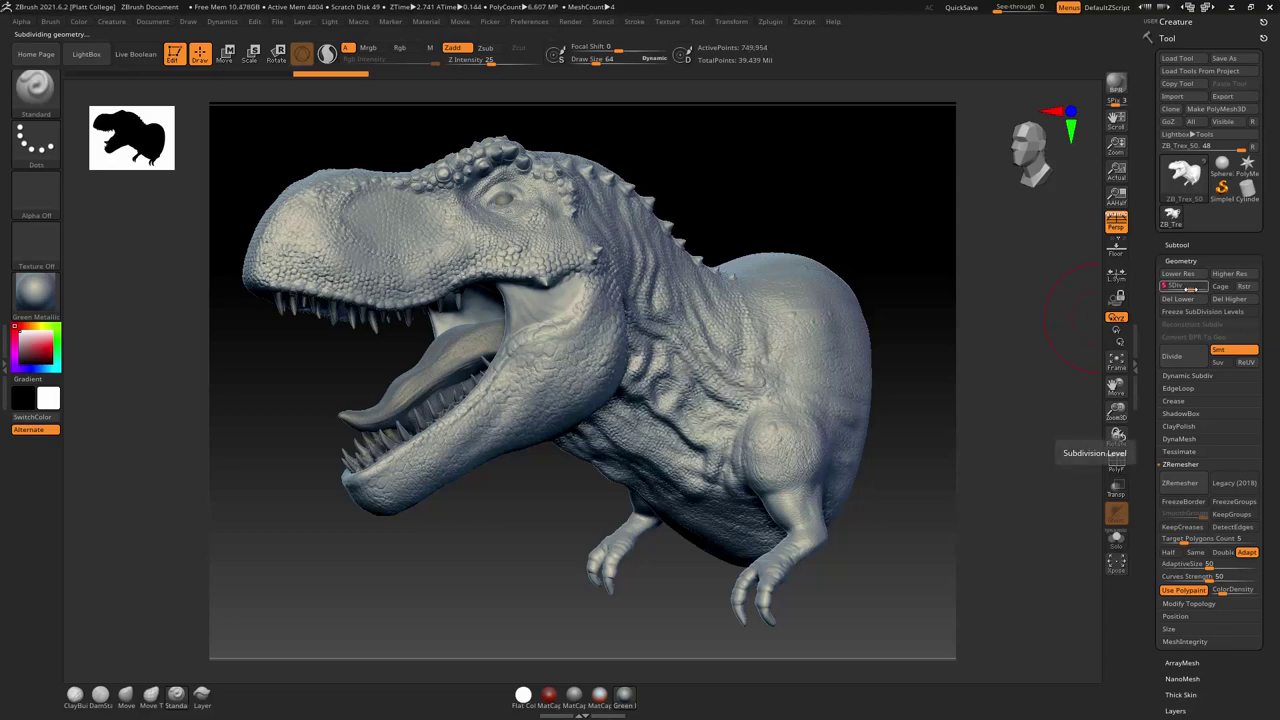
{"action": "left_click_drag", "start_coordinate": [737, 194], "coordinate": [700, 286], "text": "alt"}
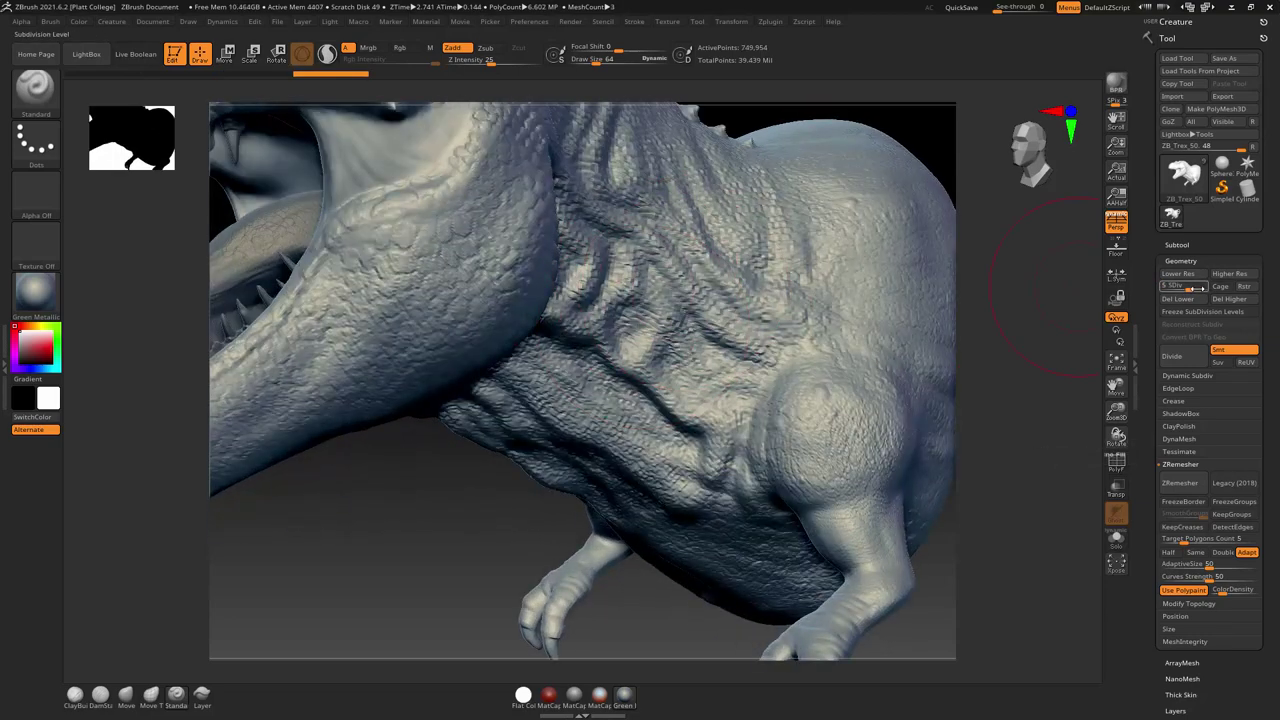
{"action": "left_click_drag", "start_coordinate": [1172, 287], "coordinate": [1196, 286]}
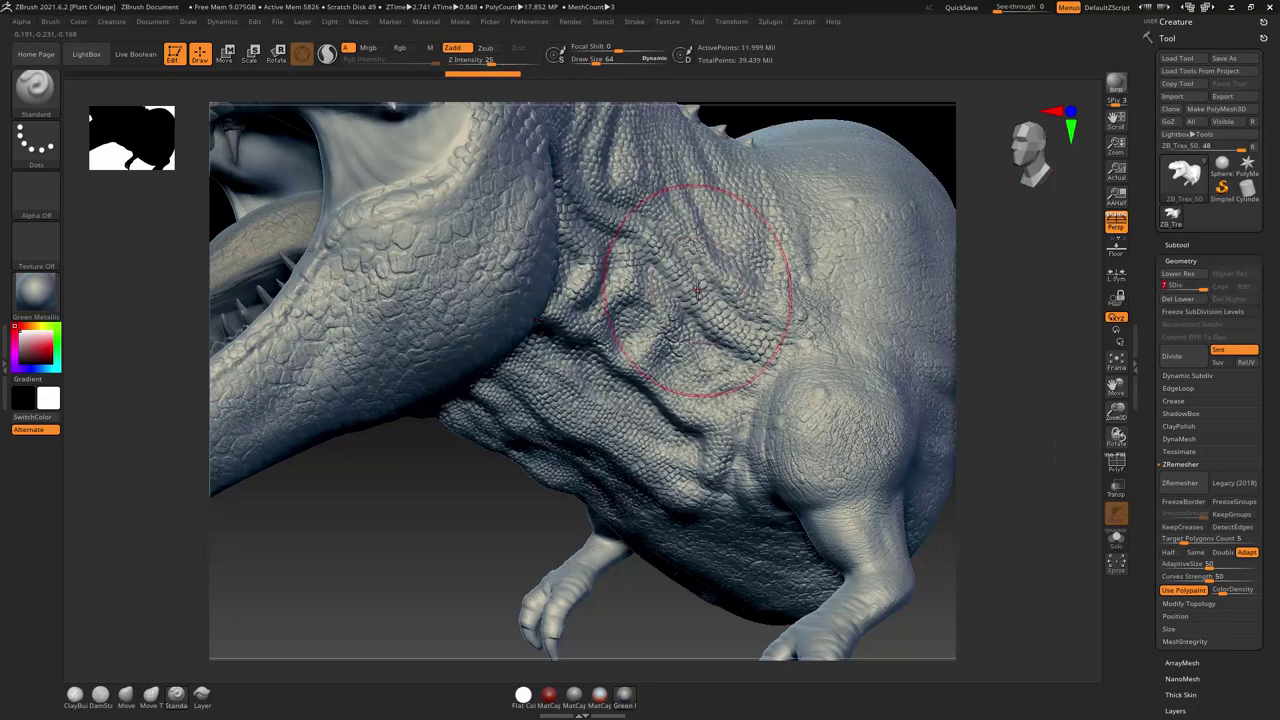
{"action": "left_click_drag", "start_coordinate": [1178, 287], "coordinate": [1192, 287]}
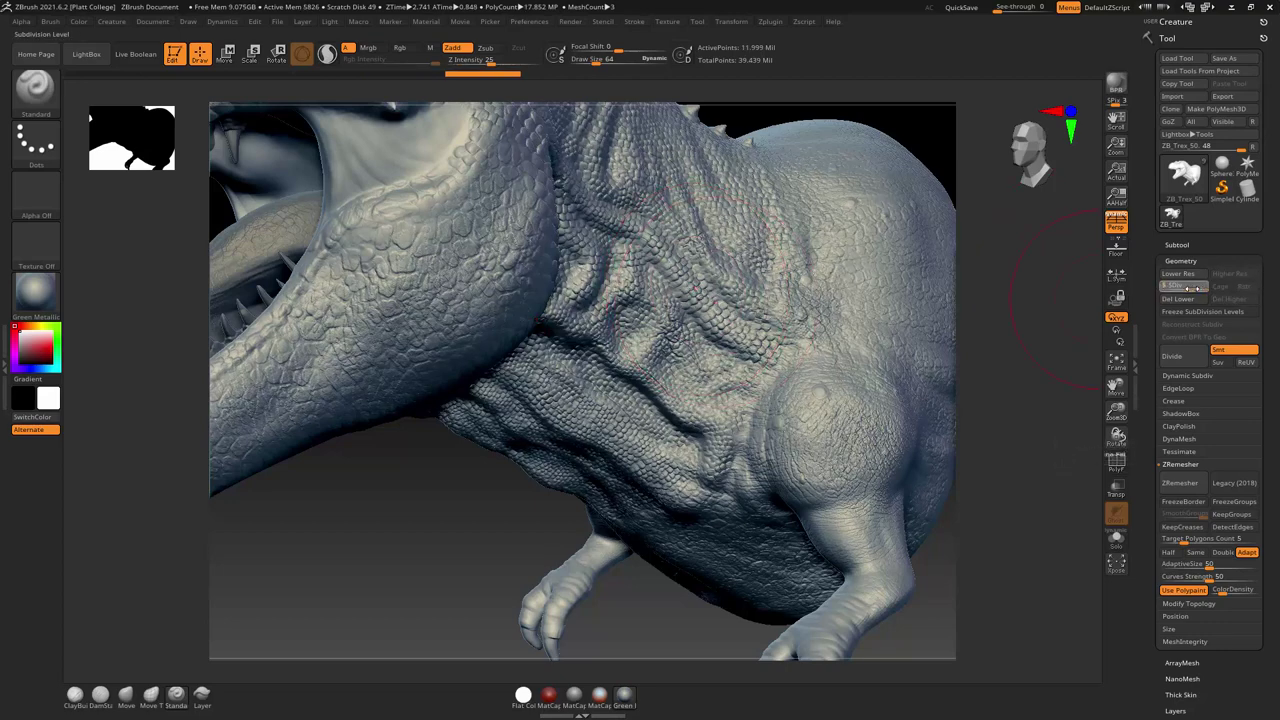
{"action": "left_click_drag", "start_coordinate": [1192, 288], "coordinate": [1168, 288]}
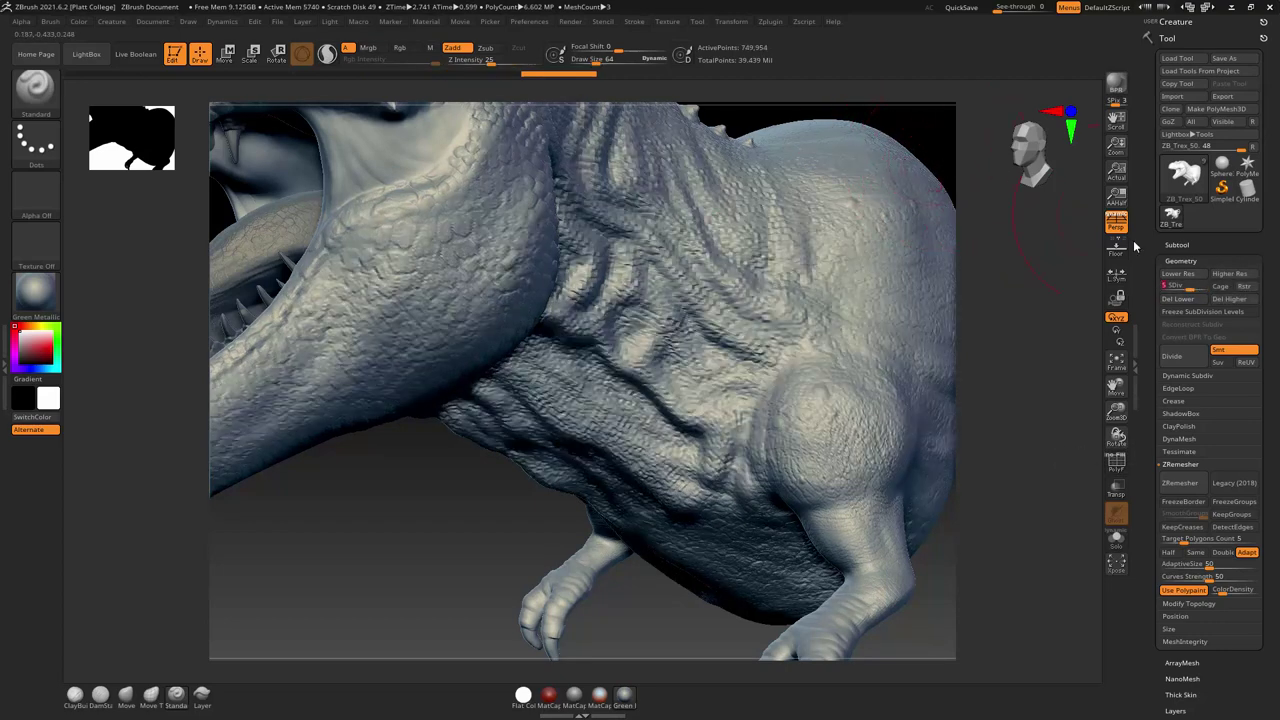
{"action": "key", "text": "d"}
{"action": "left_click_drag", "start_coordinate": [920, 134], "coordinate": [755, 80], "text": "alt"}
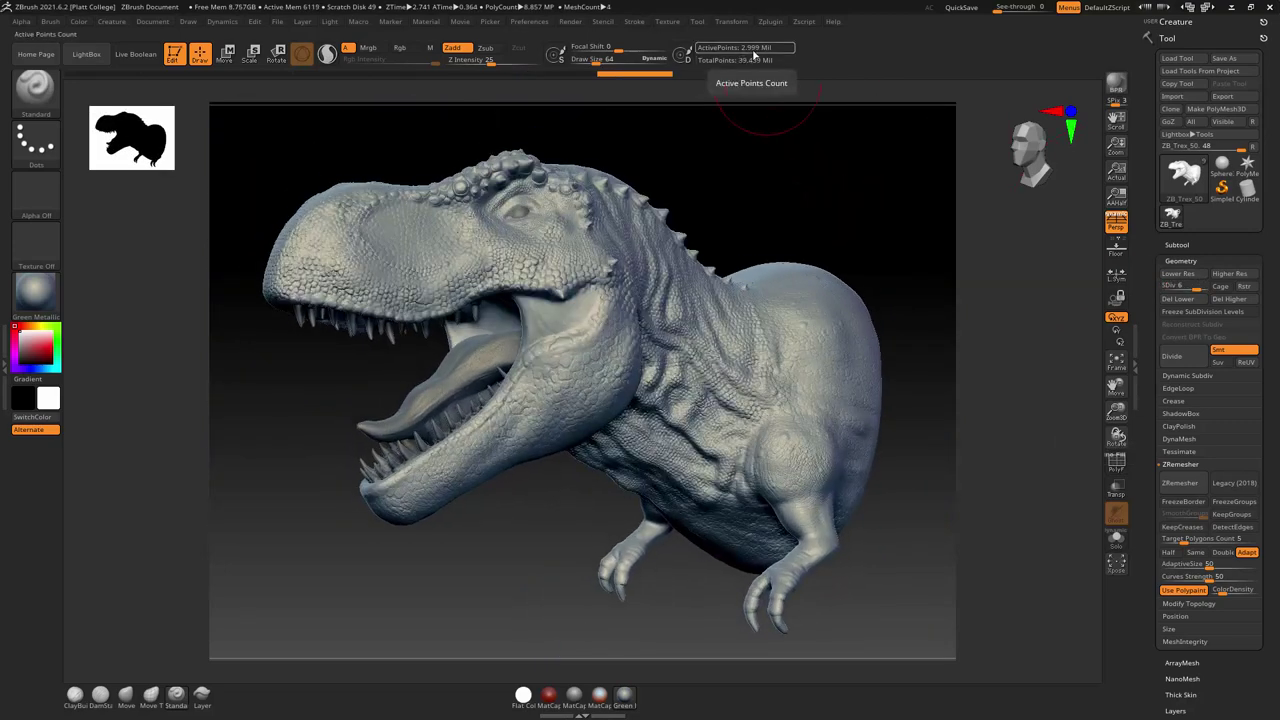
{"action": "left_click_drag", "start_coordinate": [769, 157], "coordinate": [700, 135]}
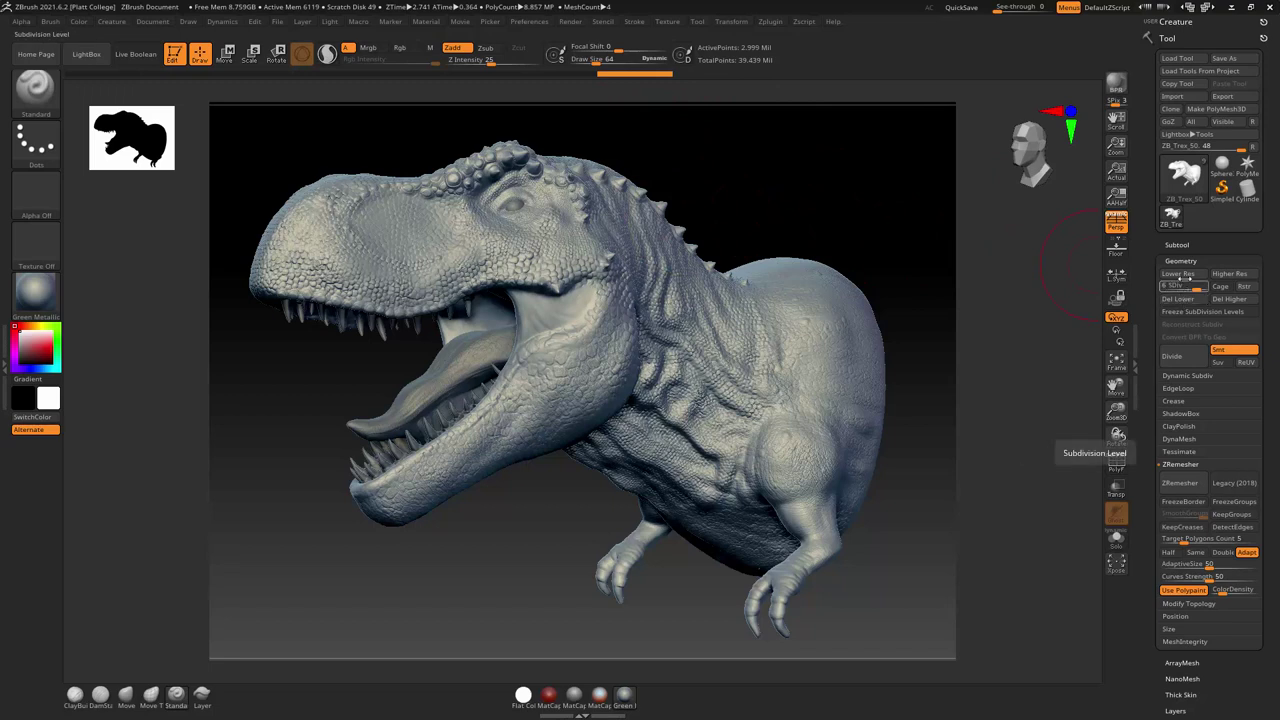
- Save the SDiv 6 T-rex as OBJ_Trex_L6.obj in sourceimages\NormalMaps
{"action": "left_click", "coordinate": [1232, 97]}
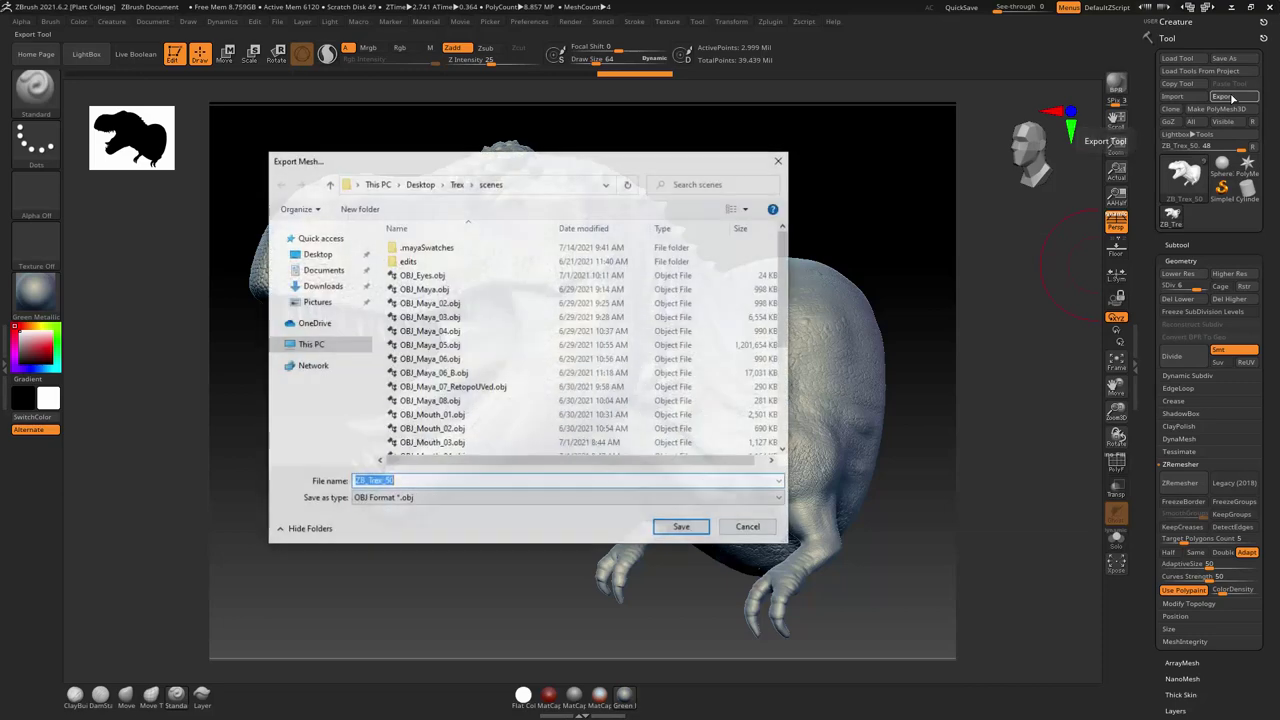
{"action": "left_click", "coordinate": [456, 183]}
{"action": "double_click", "coordinate": [423, 415]}
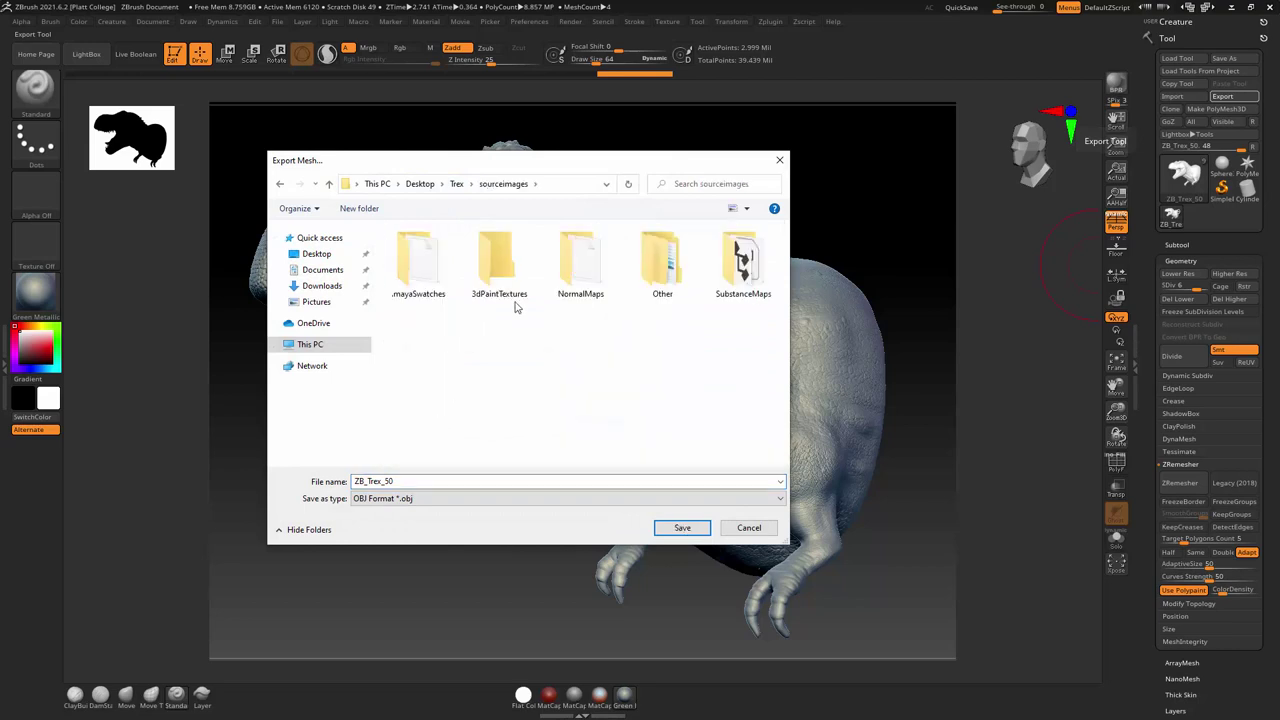
{"action": "double_click", "coordinate": [585, 277]}
{"action": "double_click", "coordinate": [427, 485]}
{"action": "type", "text": "OBJ"}
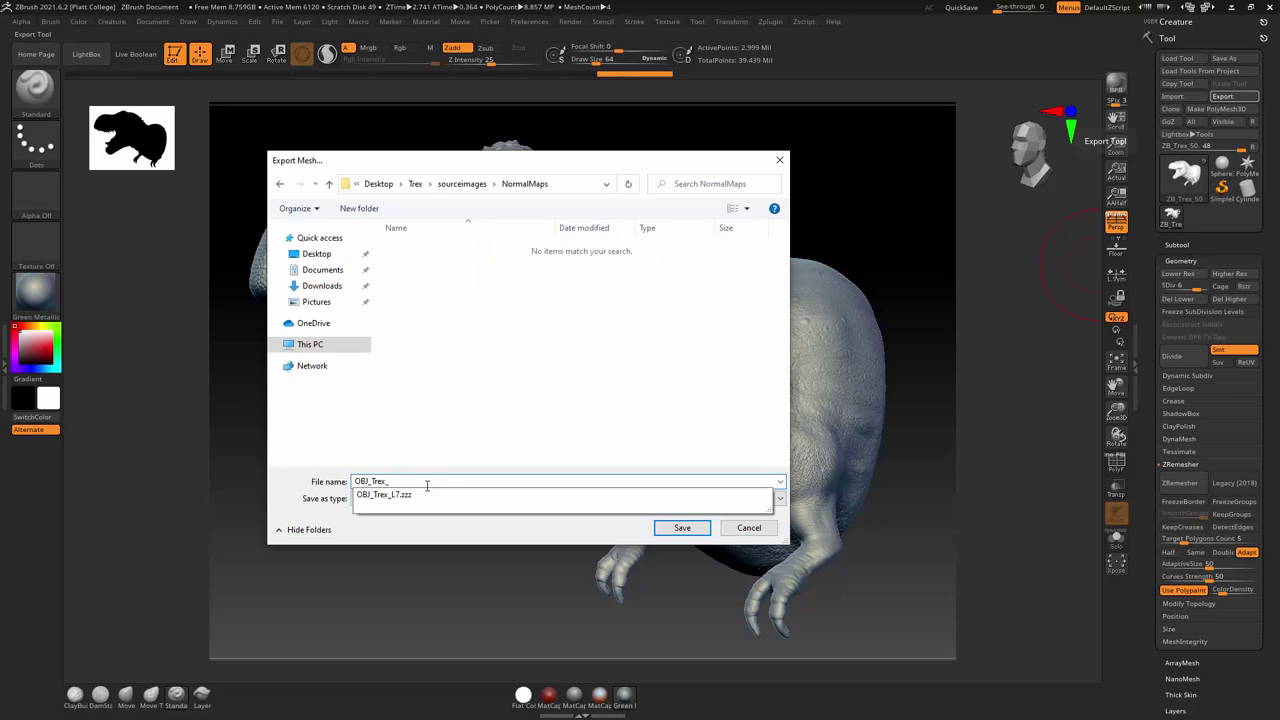
{"action": "type", "text": "_Trex_L6"}
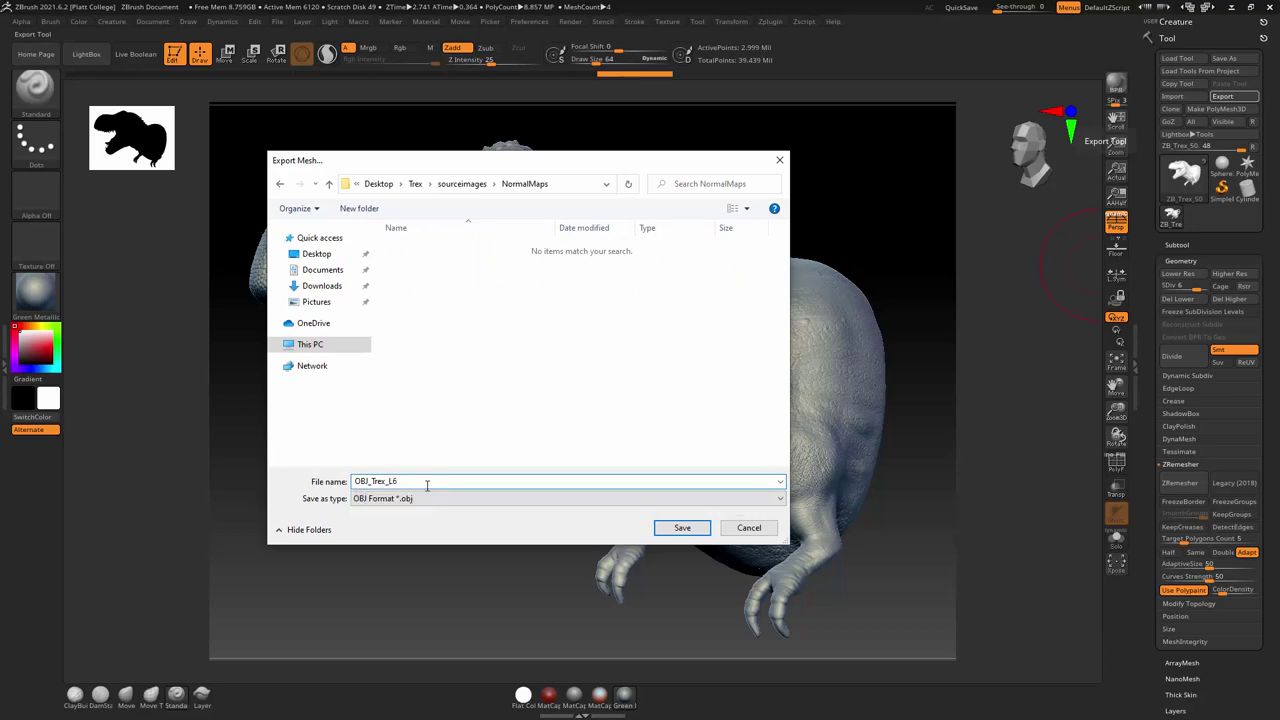
{"action": "left_click", "coordinate": [702, 530]}
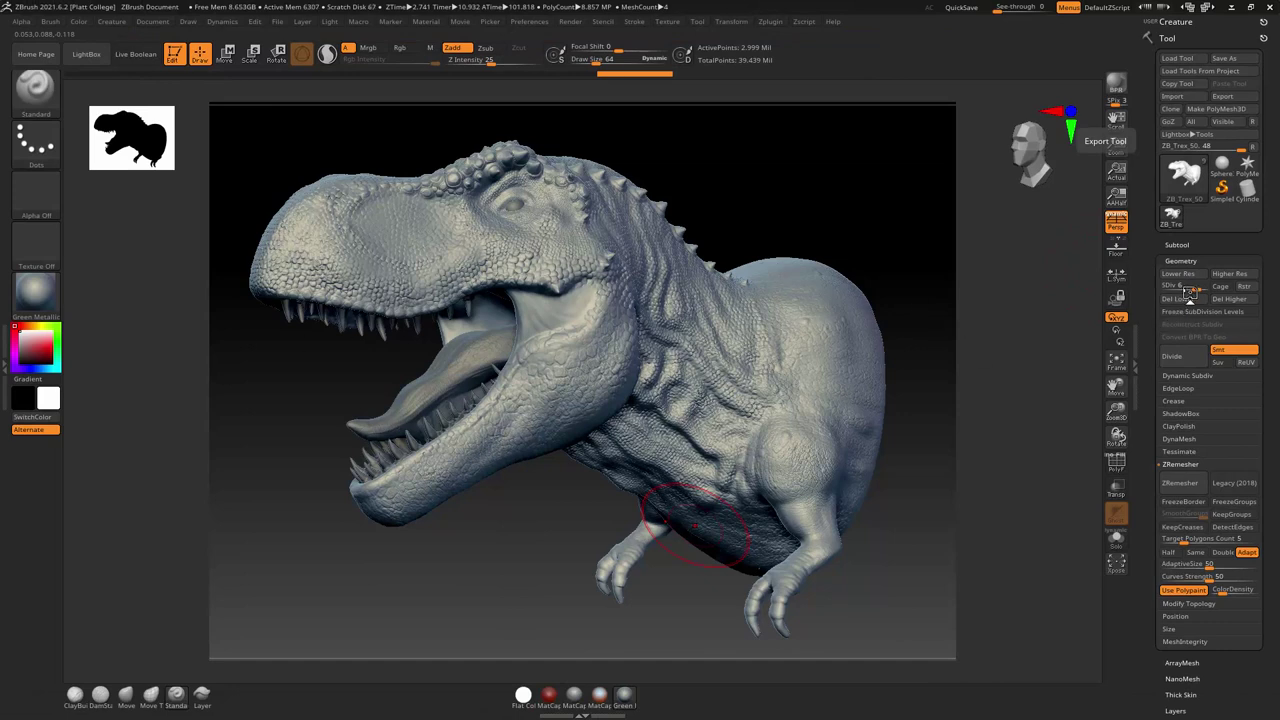
- Drop the T-rex to SDiv 1 (2,931 points) and save it as OBJ_Trex_L1.obj
{"action": "left_click_drag", "start_coordinate": [1194, 287], "coordinate": [1160, 292]}
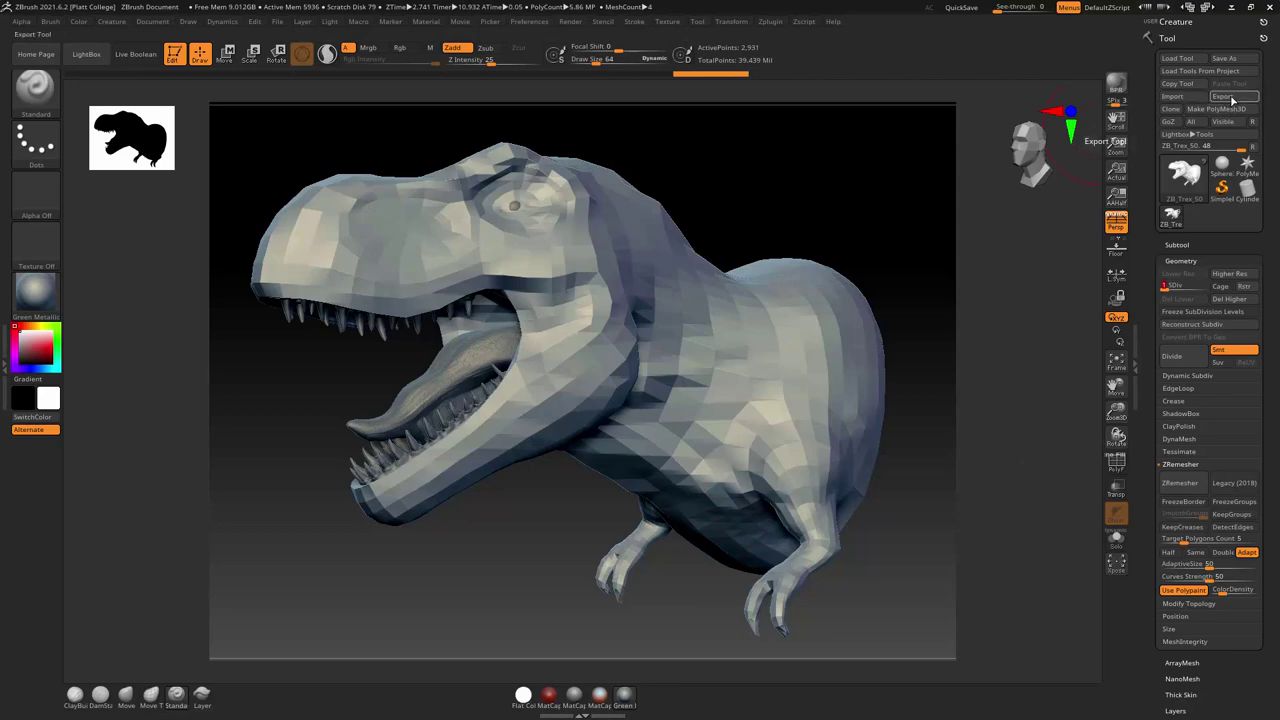
{"action": "left_click", "coordinate": [1222, 96]}
{"action": "left_click", "coordinate": [428, 250]}
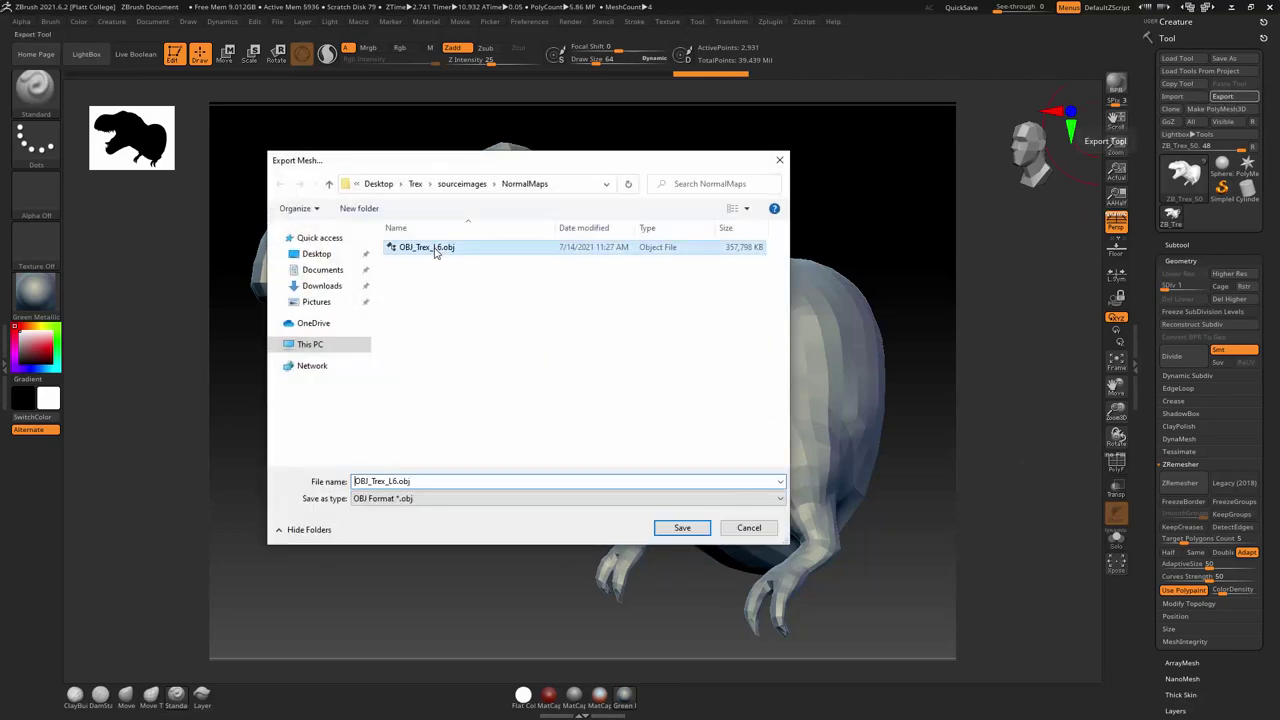
{"action": "left_click", "coordinate": [395, 481]}
{"action": "left_click", "coordinate": [396, 481]}
{"action": "key", "text": "BackSpace"}
{"action": "type", "text": "1"}
{"action": "left_click", "coordinate": [682, 527]}
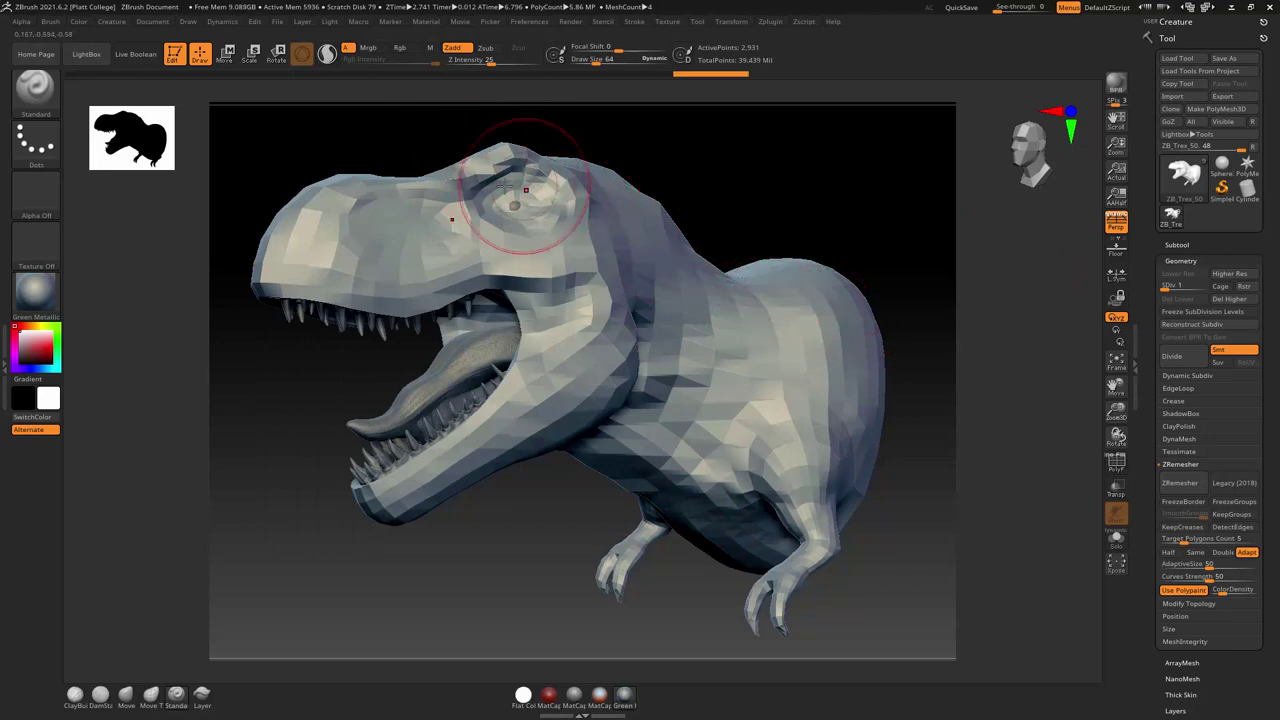
- Turn on the PolyF wireframe and polygroup display while stepping through low levels, ending on SDiv 2
{"action": "left_click", "coordinate": [1172, 287]}
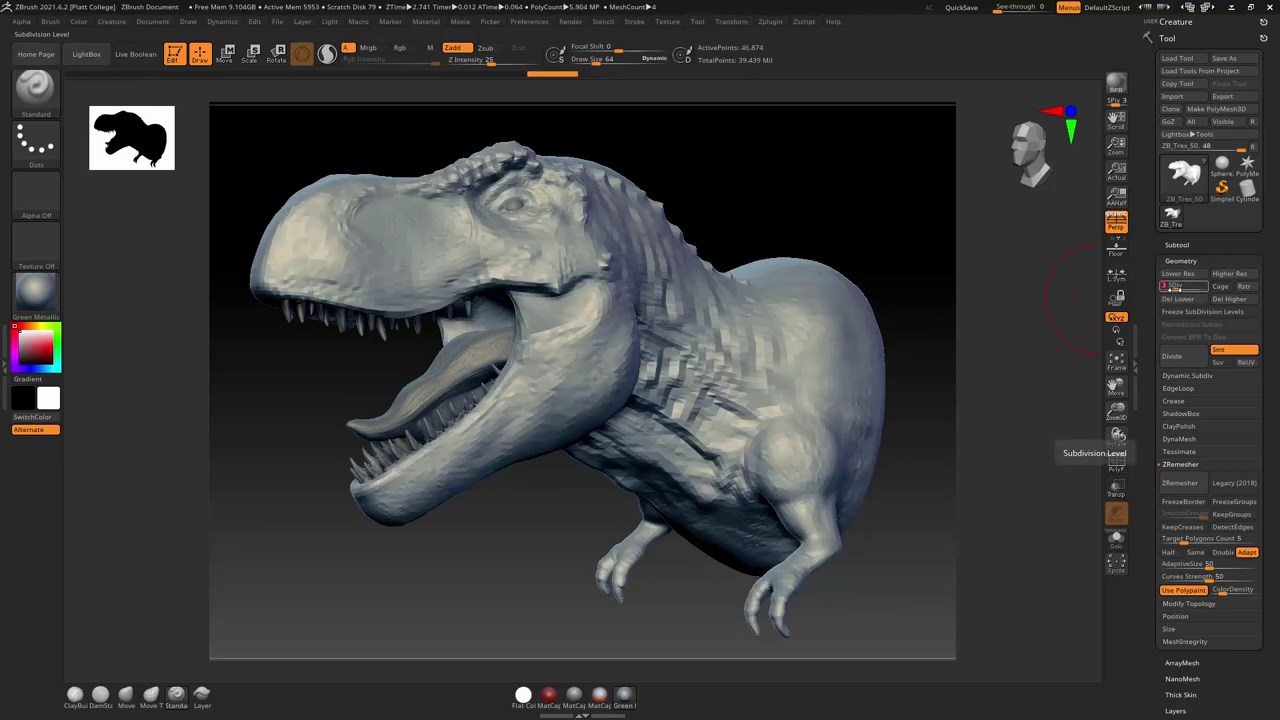
{"action": "left_click", "coordinate": [1168, 287]}
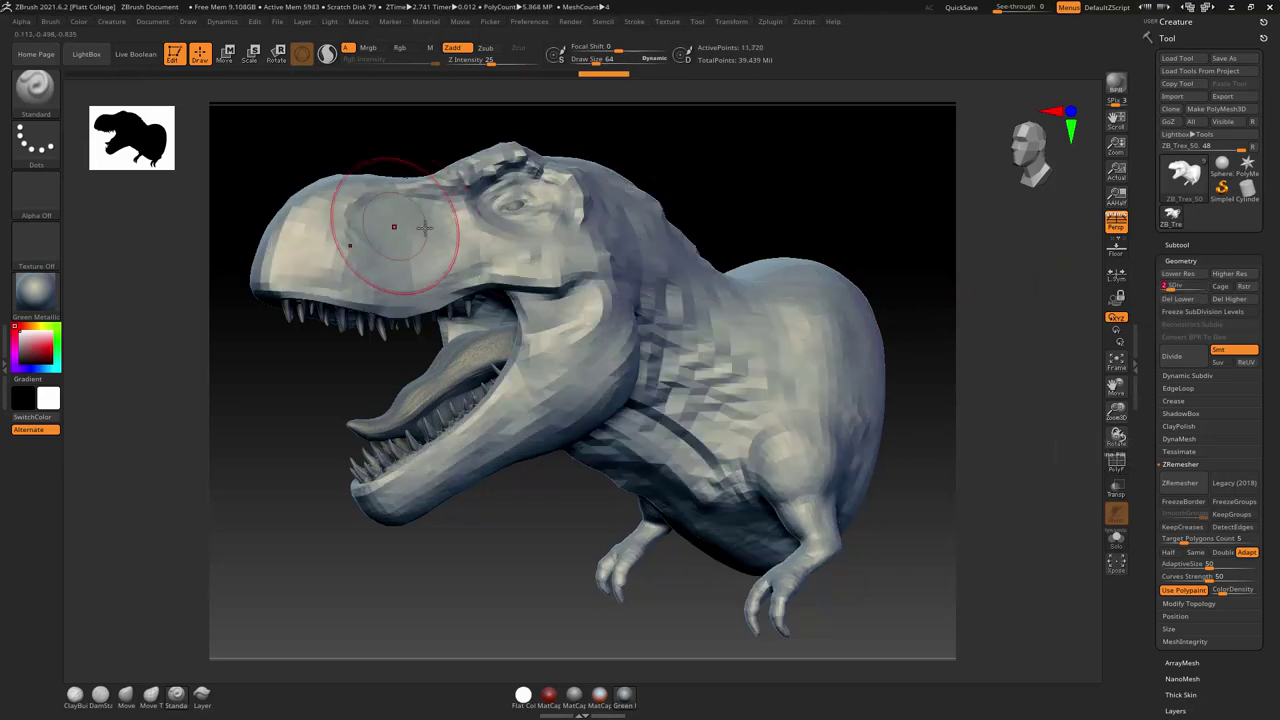
{"action": "left_click", "coordinate": [1116, 462]}
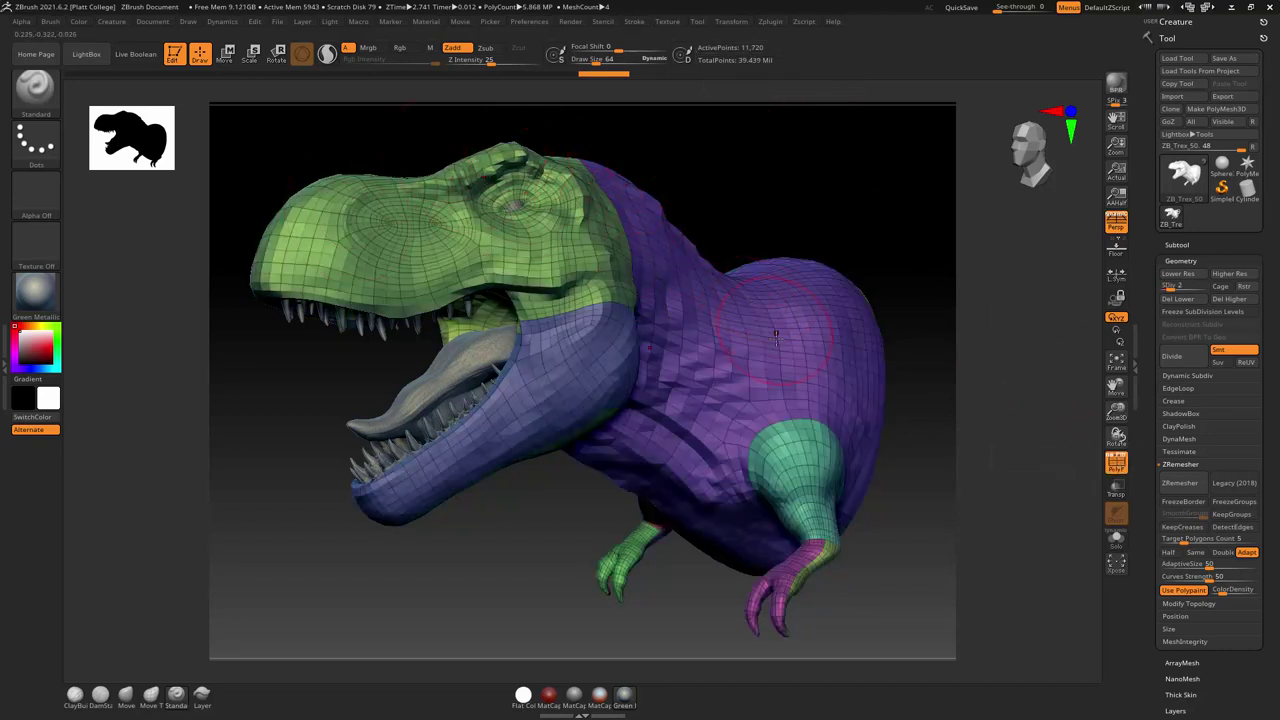
{"action": "left_click", "coordinate": [1178, 273]}
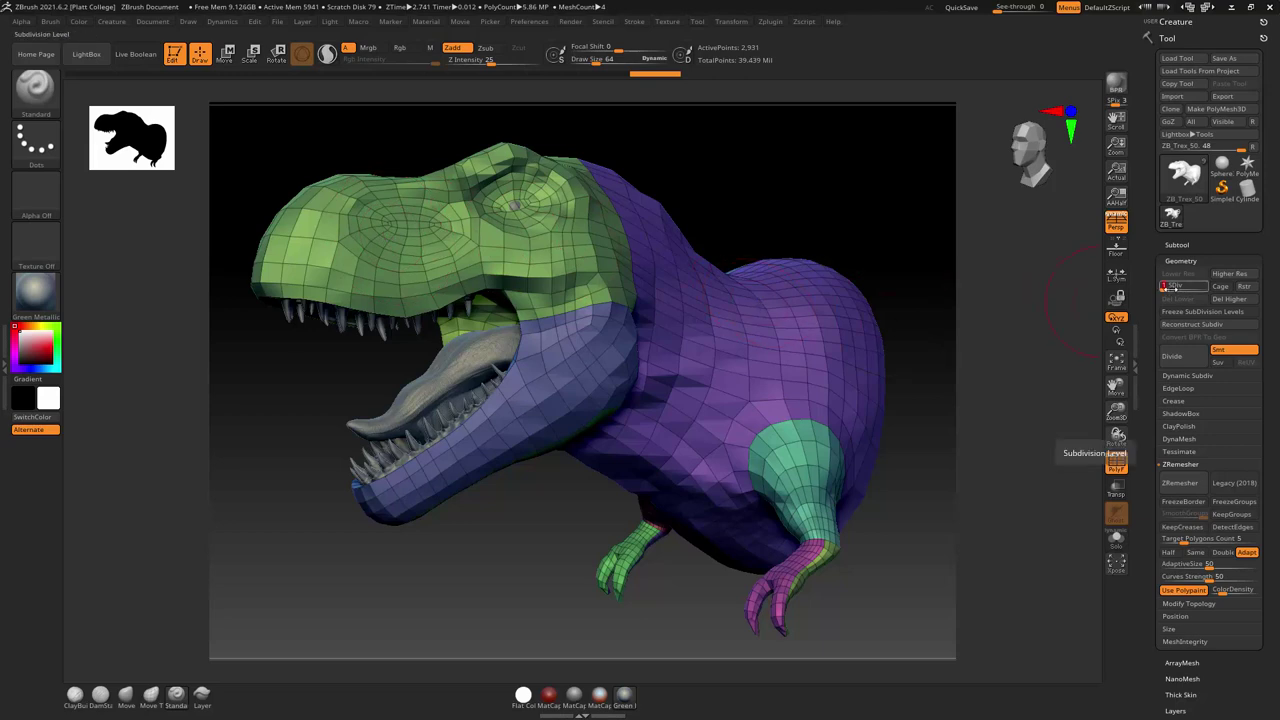
{"action": "key", "text": "d"}
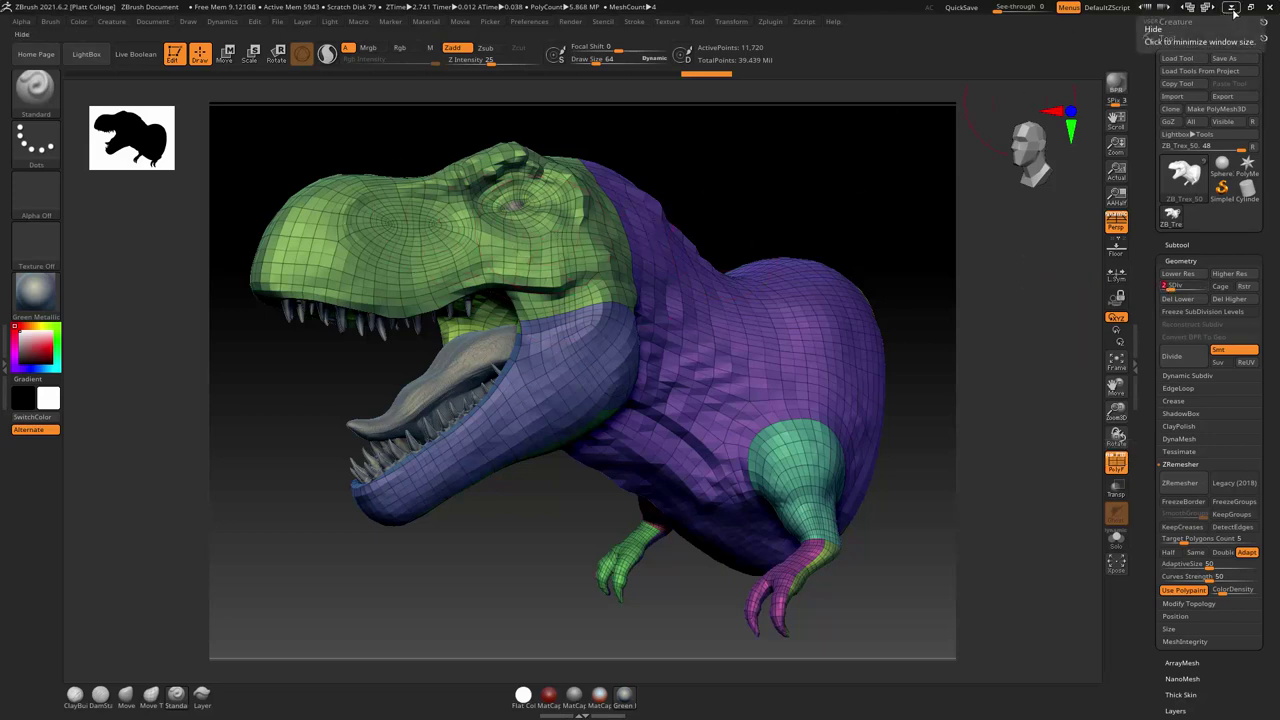
- Start a new Substance Painter project using the PBR Metallic Roughness template and the OBJ_Trex_L1.obj mesh
{"action": "left_click", "coordinate": [1226, 10]}
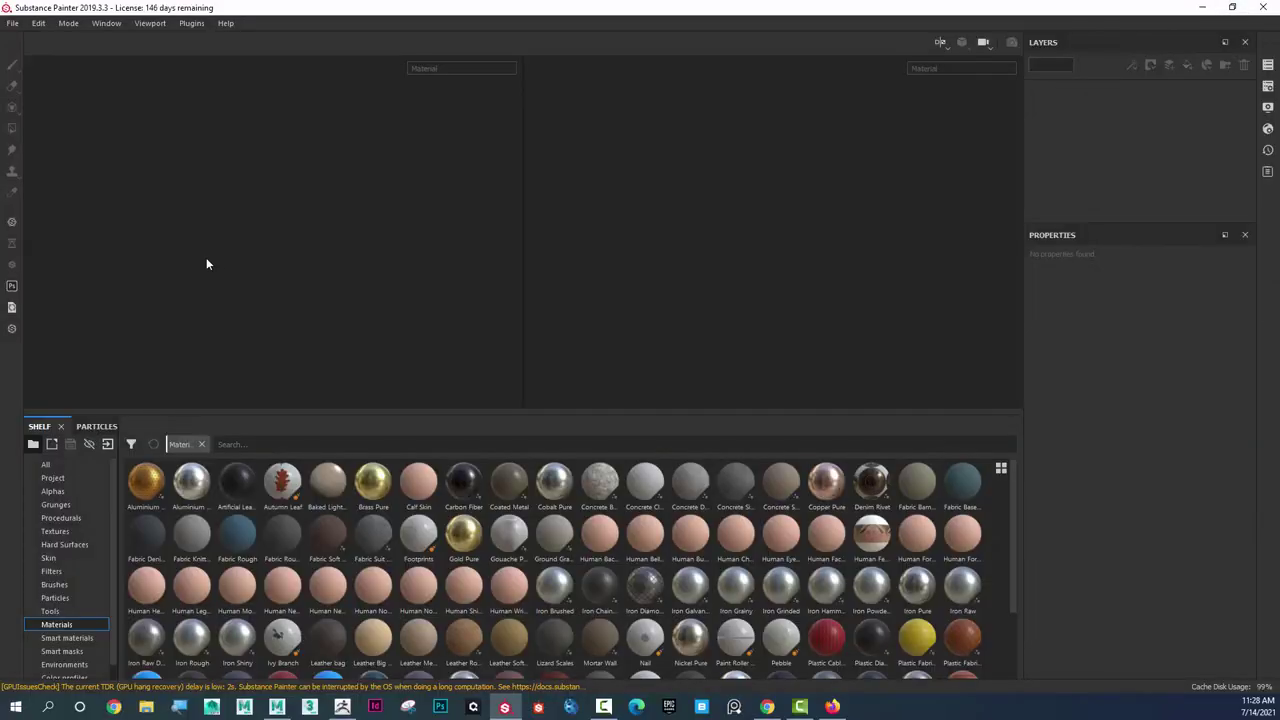
{"action": "left_click", "coordinate": [13, 24]}
{"action": "left_click", "coordinate": [30, 40]}
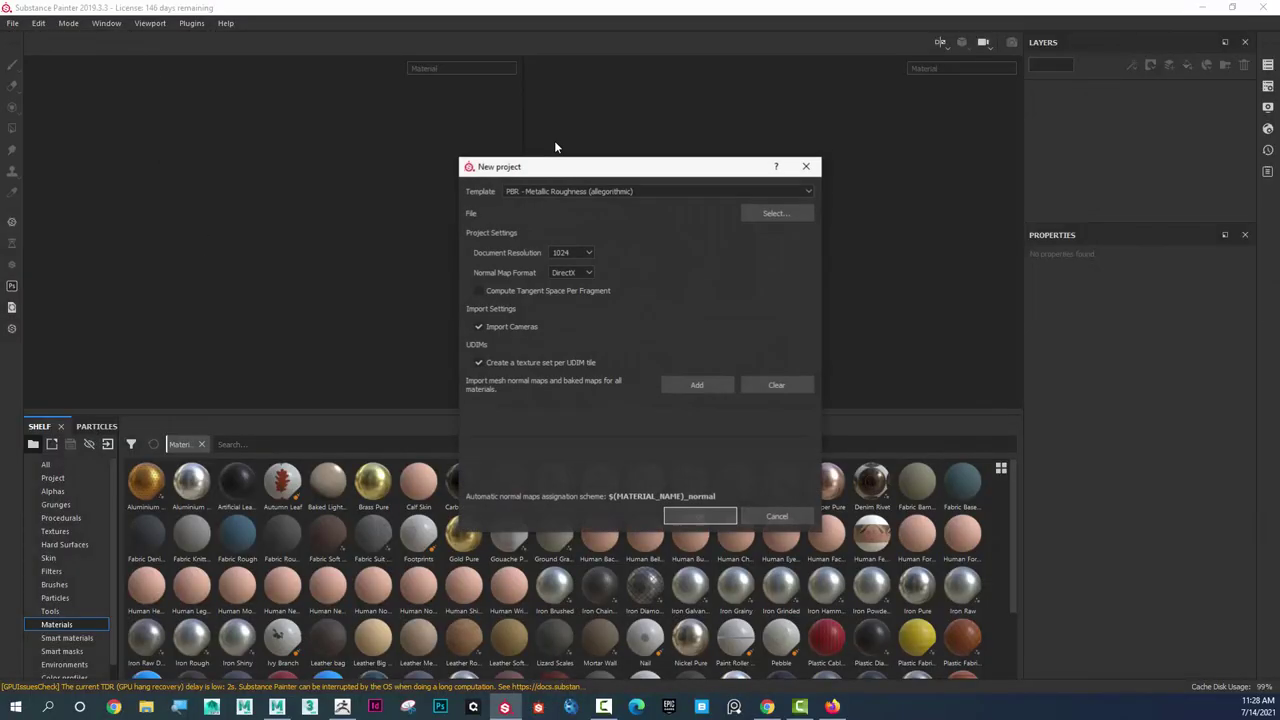
{"action": "left_click", "coordinate": [502, 134]}
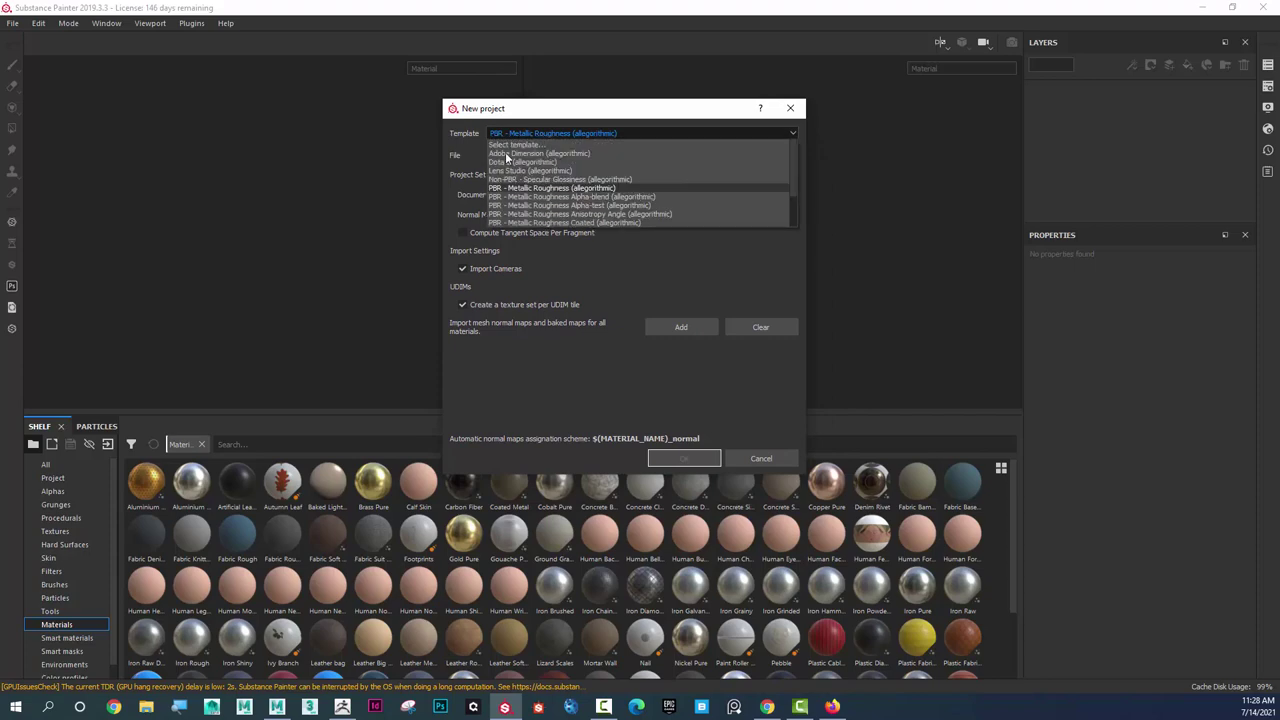
{"action": "left_click", "coordinate": [515, 193]}
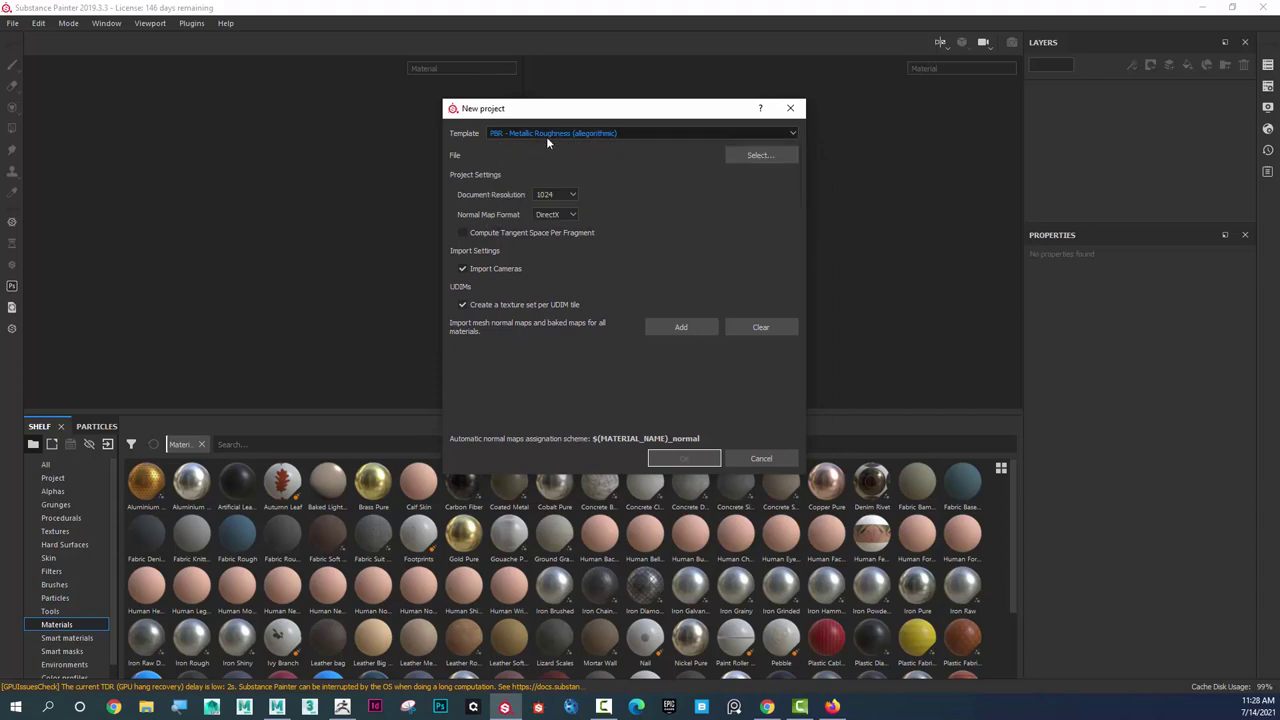
{"action": "left_click", "coordinate": [774, 158]}
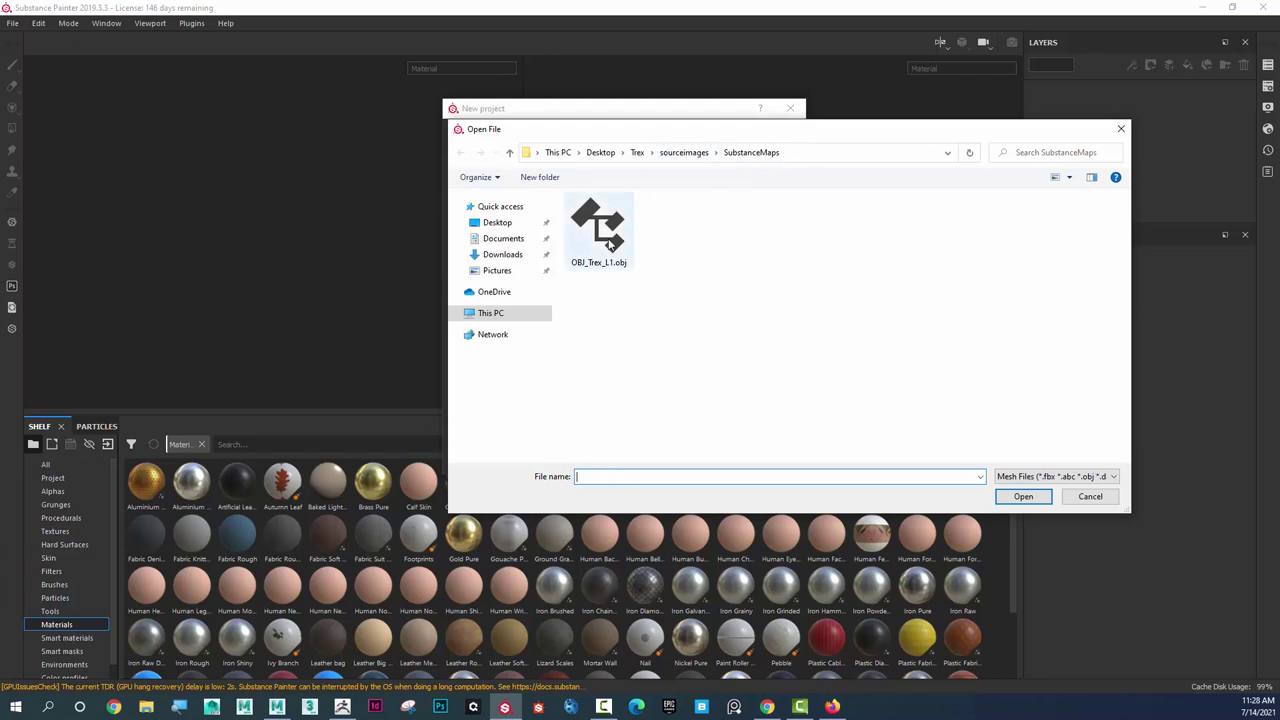
{"action": "left_click", "coordinate": [697, 158]}
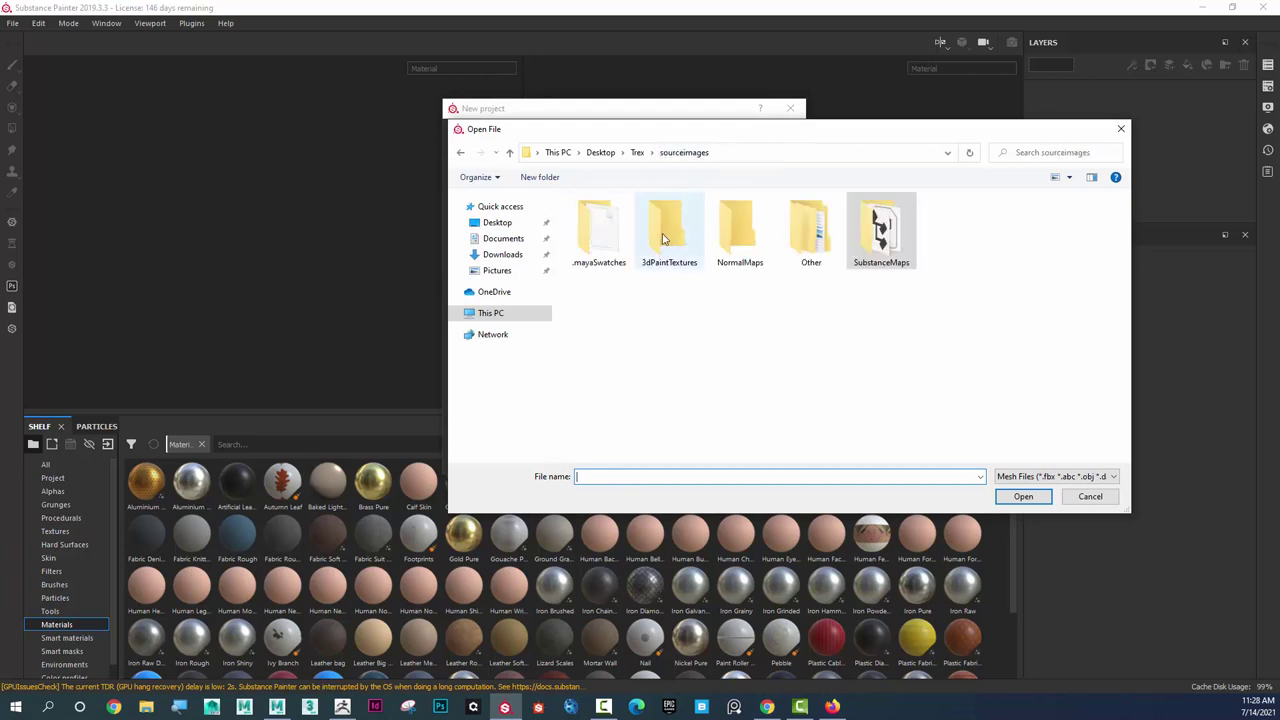
{"action": "double_click", "coordinate": [737, 232]}
{"action": "left_click", "coordinate": [612, 217]}
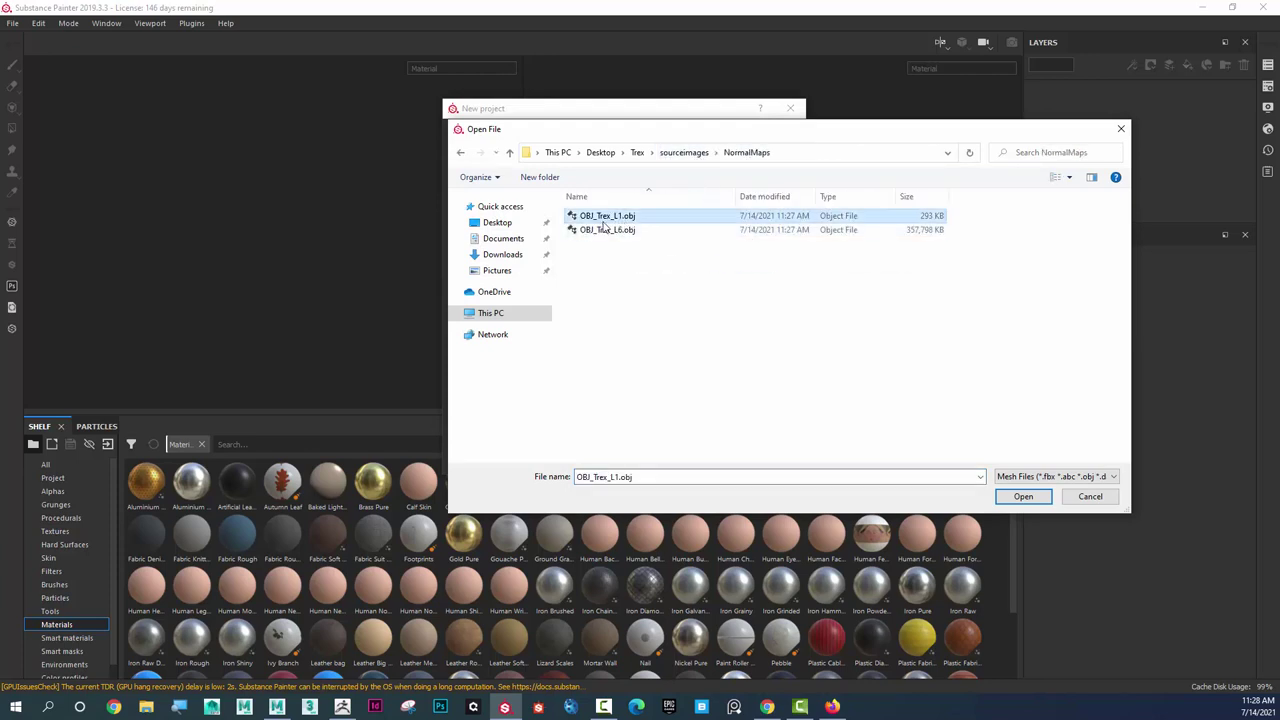
{"action": "left_click", "coordinate": [1046, 497]}
- Set the document resolution to 4096 and create the project
{"action": "left_click", "coordinate": [560, 198]}
{"action": "left_click", "coordinate": [553, 250]}
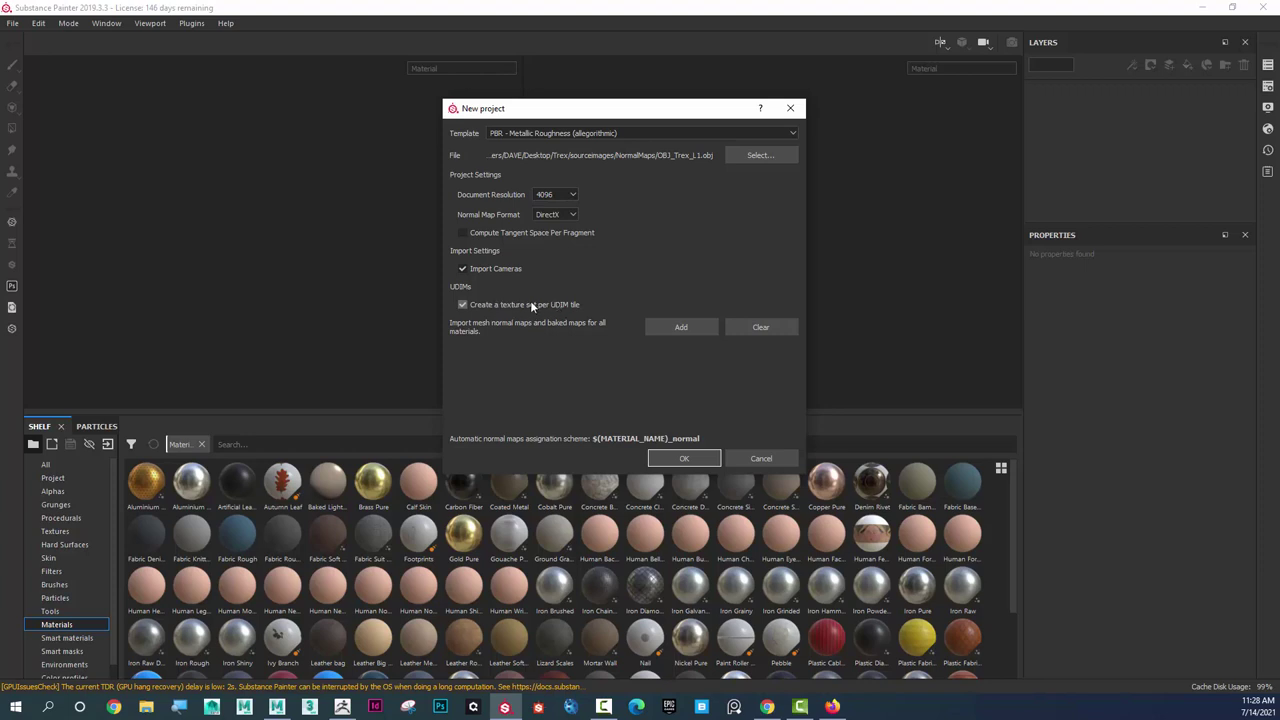
{"action": "left_click", "coordinate": [703, 459]}
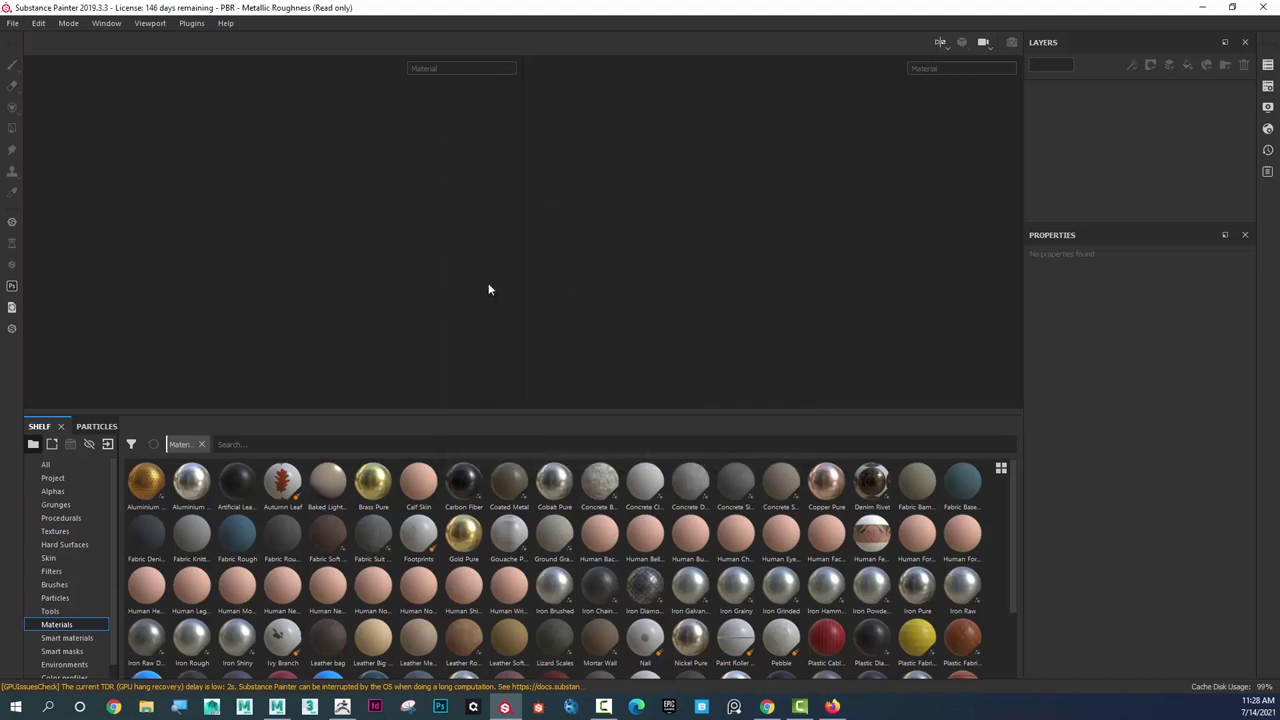
- Orbit the white T-rex to three-quarter and frontal views and zoom the UV view
{"action": "left_click_drag", "start_coordinate": [363, 209], "coordinate": [312, 172], "text": "alt"}
{"action": "scroll", "coordinate": [835, 230], "scroll_direction": "up", "scroll_amount": 2}
{"action": "scroll", "coordinate": [850, 255], "scroll_direction": "down", "scroll_amount": 4}
{"action": "mouse_move", "coordinate": [401, 171]}
{"action": "left_mouse_down", "text": "alt"}
{"action": "mouse_move", "coordinate": [300, 168]}
{"action": "mouse_move", "coordinate": [377, 165]}
{"action": "mouse_move", "coordinate": [383, 153]}
{"action": "left_mouse_up", "text": "alt"}
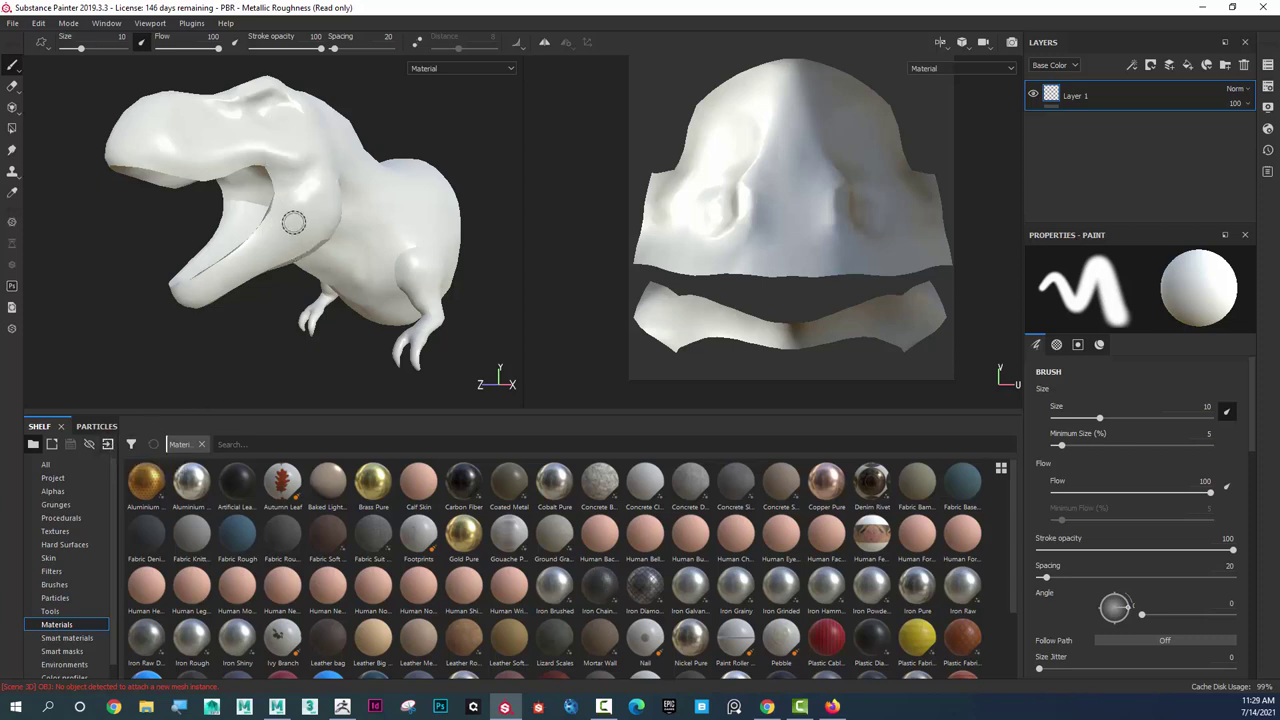
- In Texture Set Settings, open Bake Mesh Maps and set the output size to 4096
{"action": "left_click", "coordinate": [1268, 88]}
{"action": "left_click_drag", "start_coordinate": [1192, 87], "coordinate": [803, 90]}
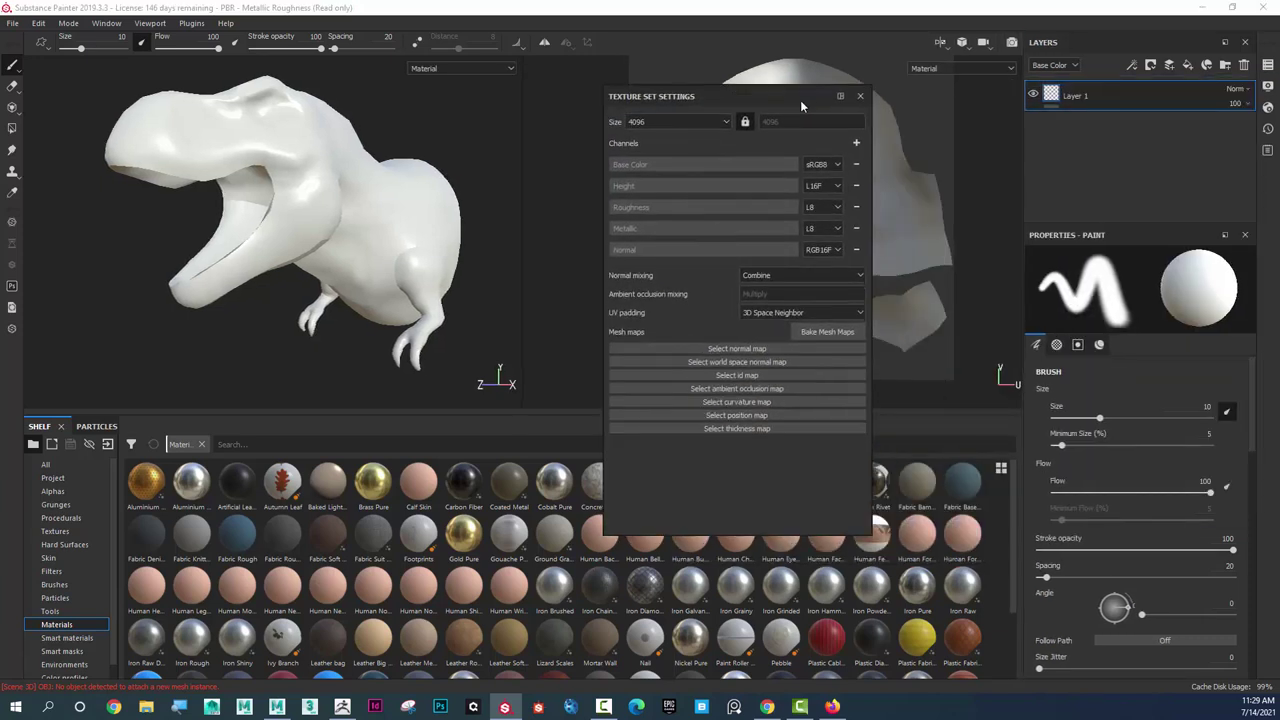
{"action": "left_click", "coordinate": [819, 332]}
{"action": "left_click_drag", "start_coordinate": [647, 130], "coordinate": [632, 105]}
{"action": "left_click", "coordinate": [681, 143]}
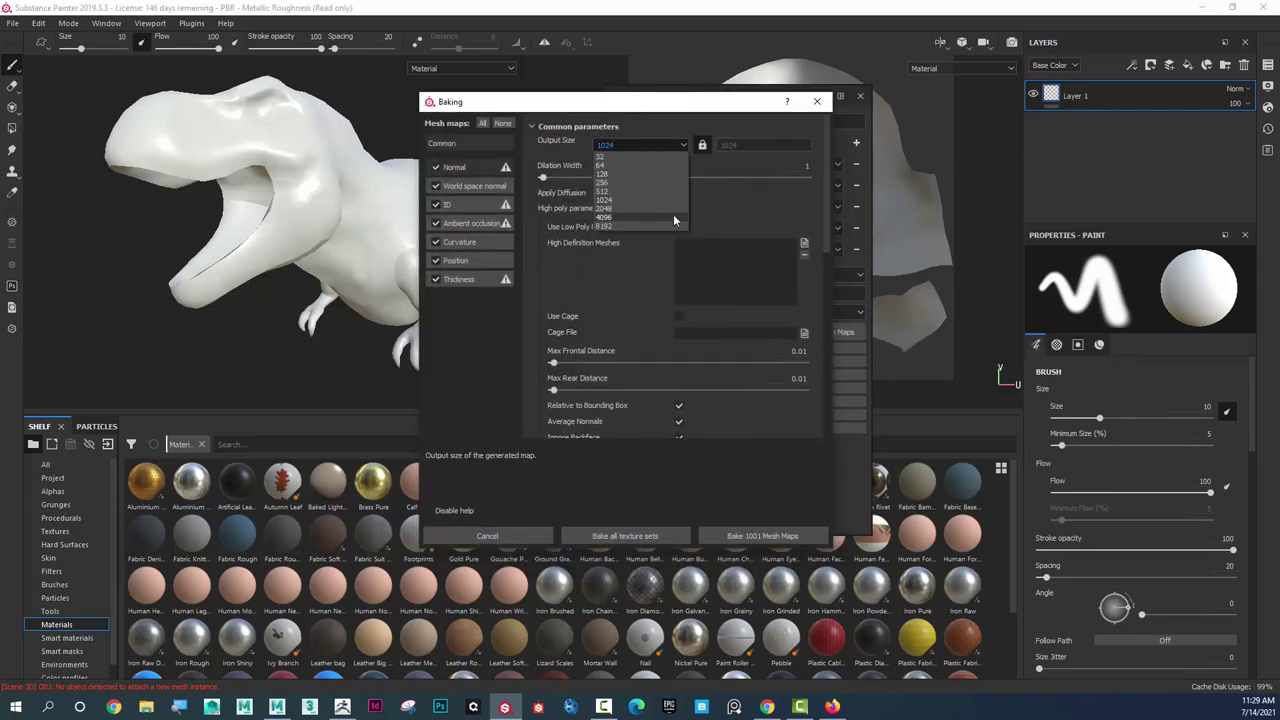
{"action": "left_click", "coordinate": [672, 217]}
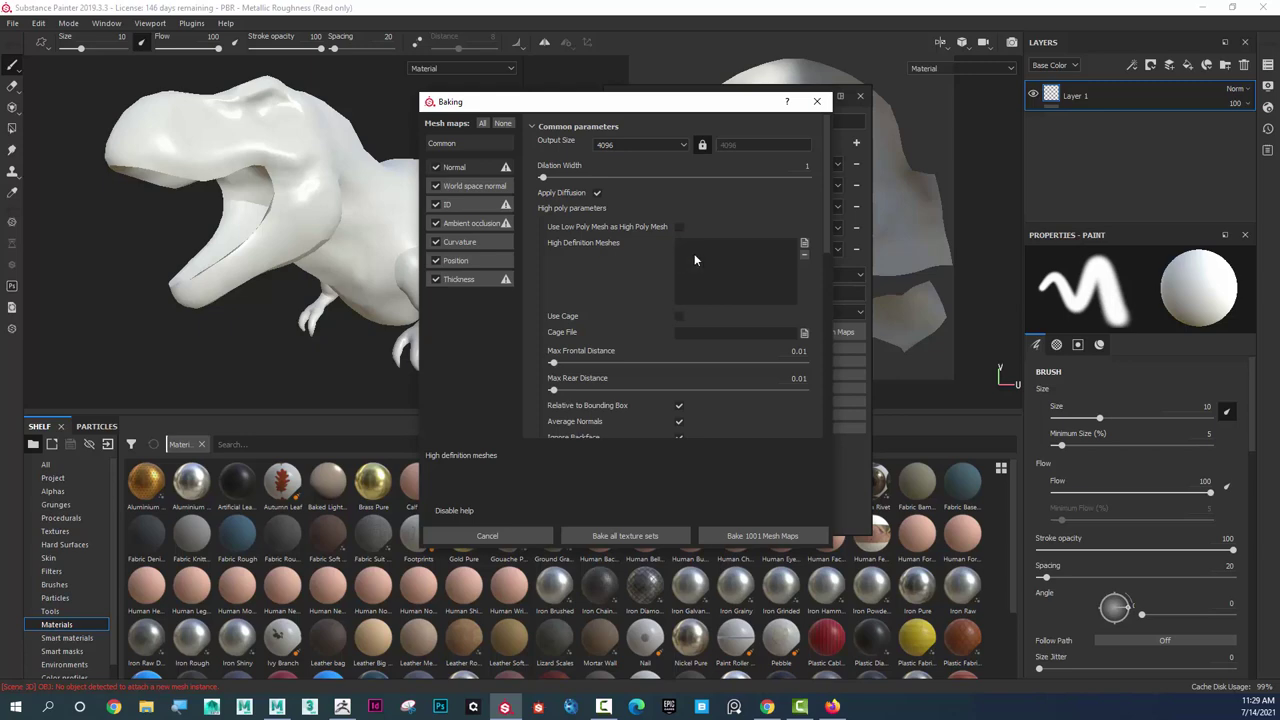
- Load OBJ_Trex_L6.obj as the high-definition mesh and bake all texture sets
{"action": "left_click", "coordinate": [805, 245]}
{"action": "left_click", "coordinate": [600, 225]}
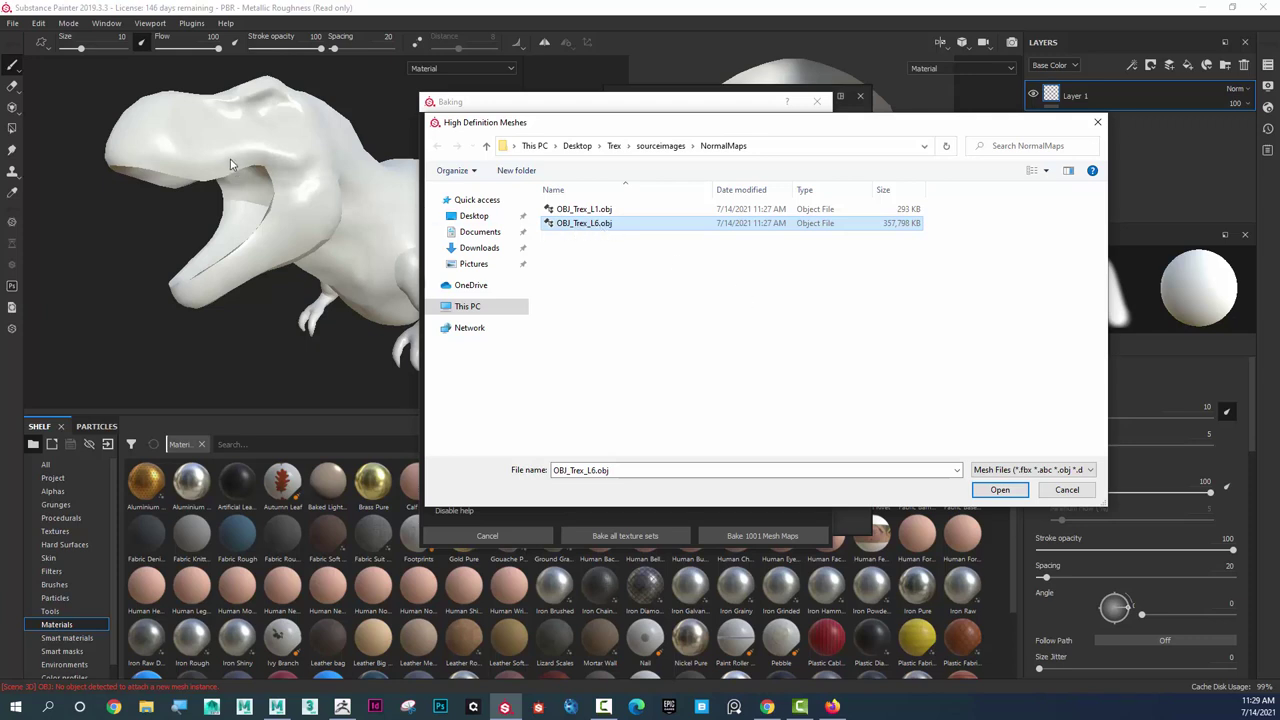
{"action": "left_click", "coordinate": [1000, 490]}
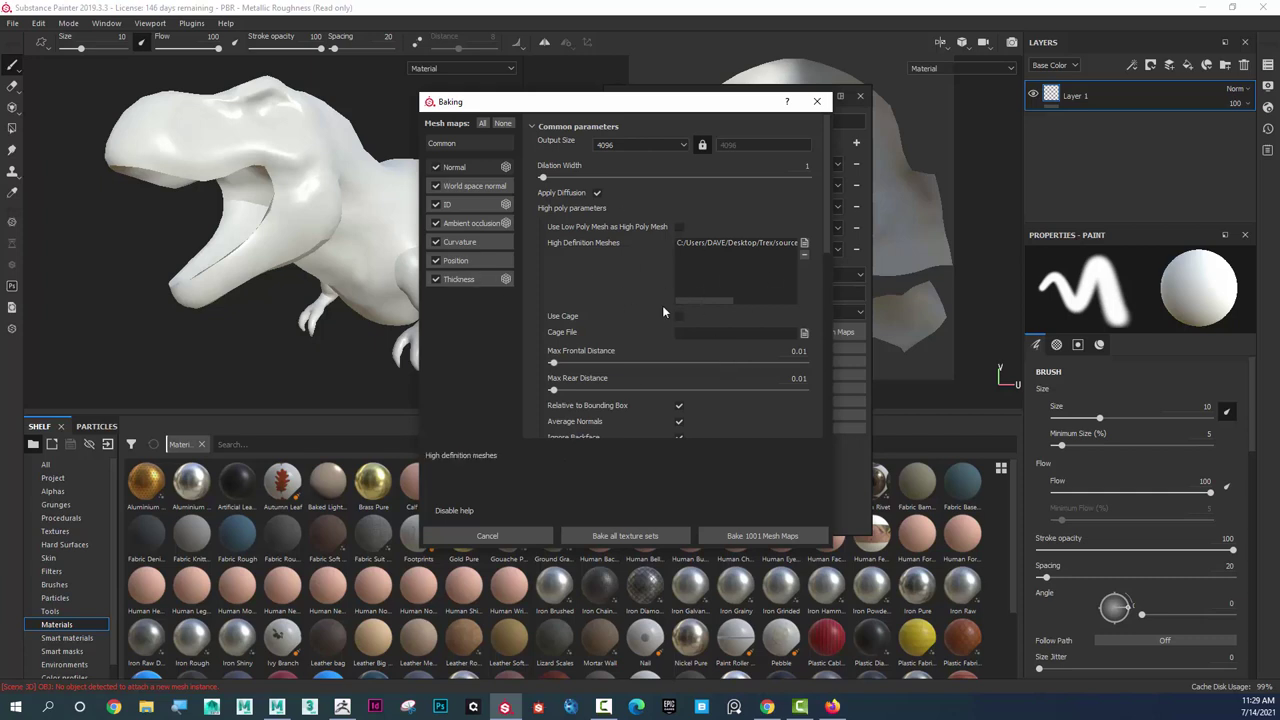
{"action": "scroll", "coordinate": [668, 312], "scroll_direction": "down", "scroll_amount": 6}
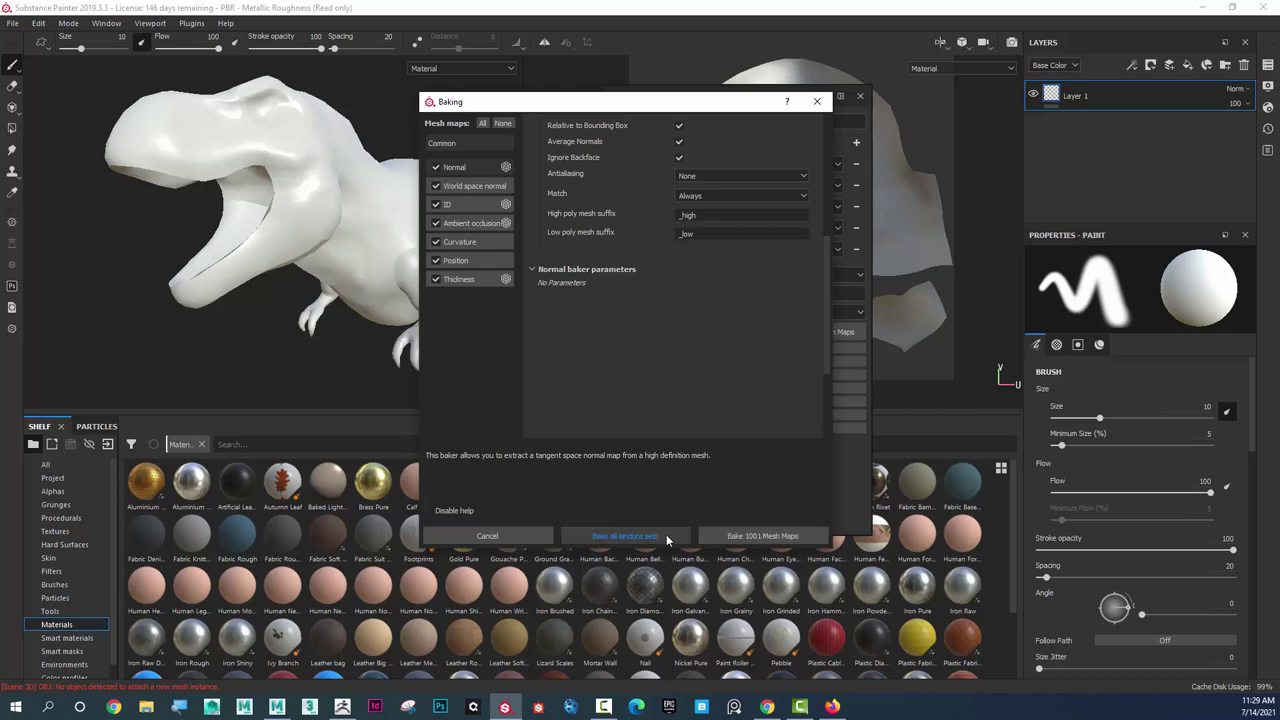
{"action": "left_click", "coordinate": [624, 536]}
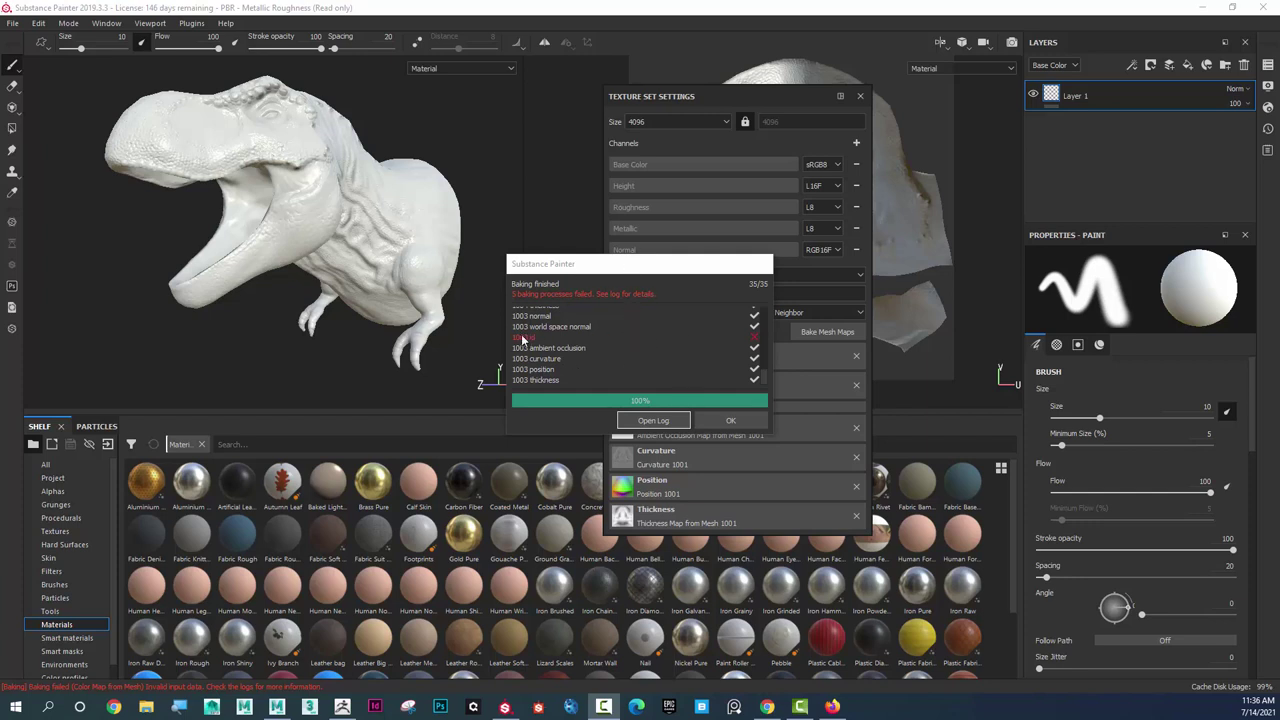
- Scroll the 35 bake results to check the failed ID bakes, then close the report
{"action": "scroll", "coordinate": [521, 340], "scroll_direction": "down", "scroll_amount": 3}
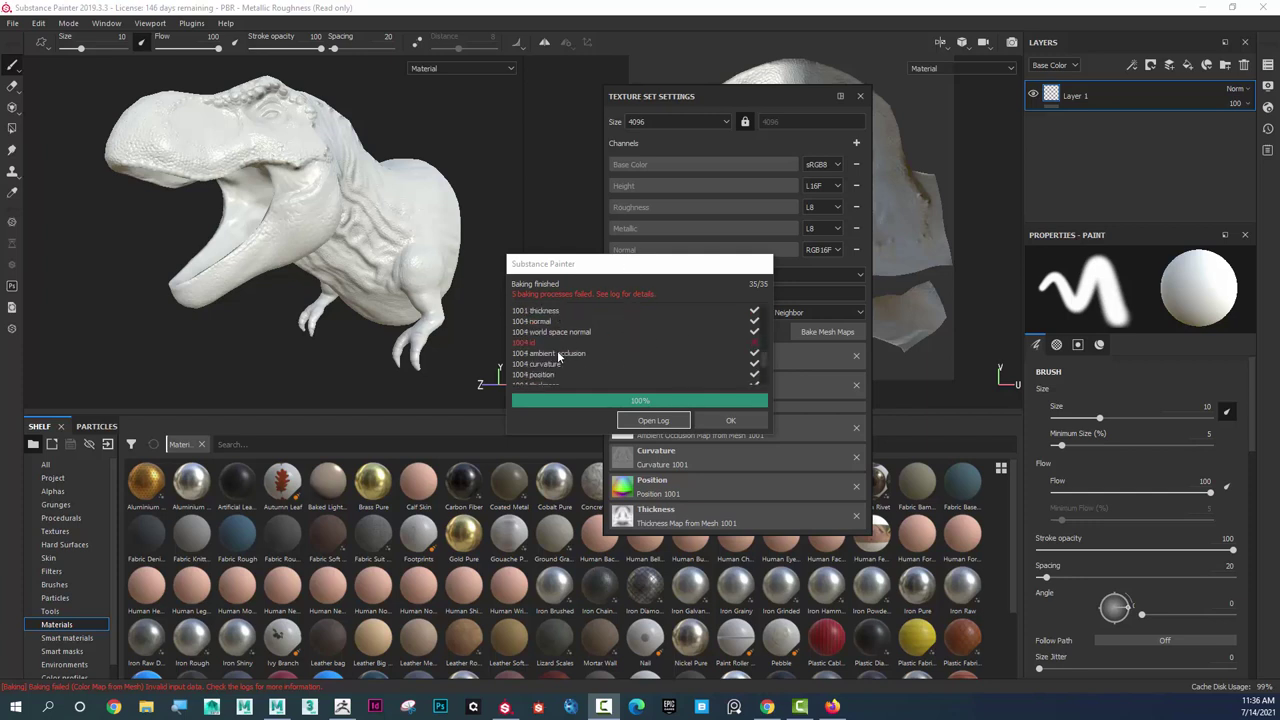
{"action": "scroll", "coordinate": [541, 380], "scroll_direction": "down", "scroll_amount": 3}
{"action": "scroll", "coordinate": [541, 380], "scroll_direction": "down", "scroll_amount": 3}
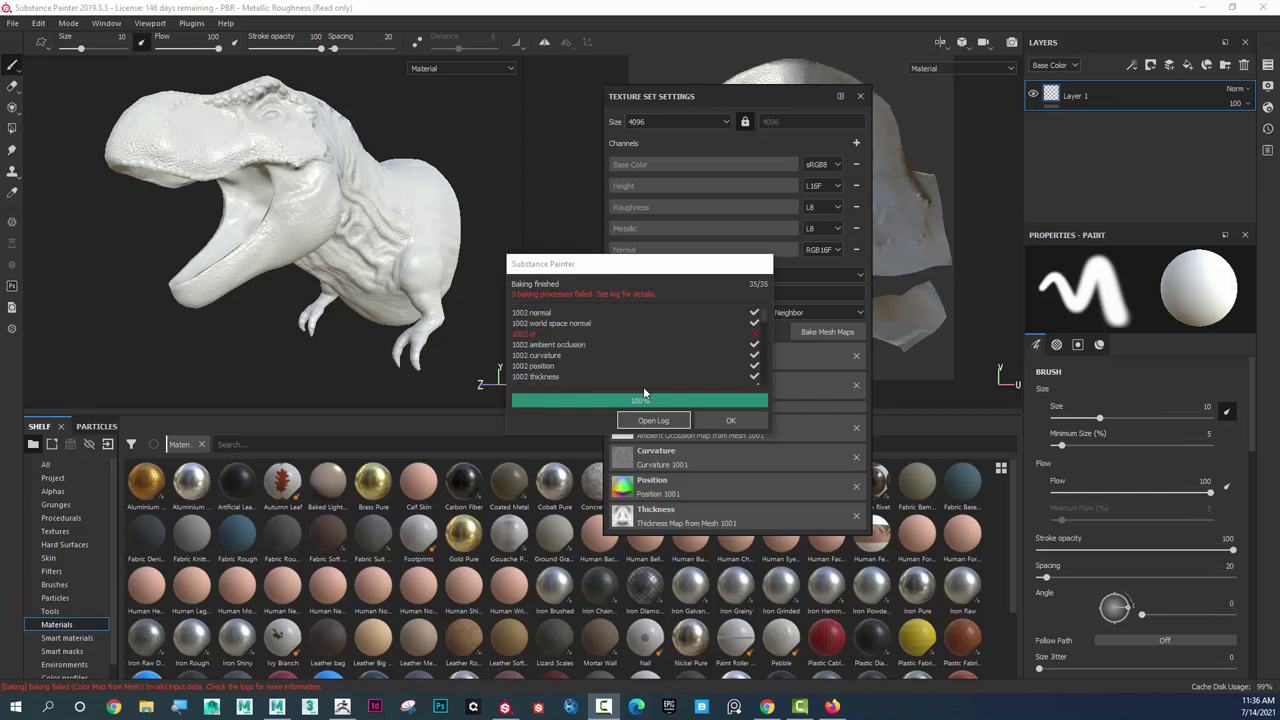
{"action": "left_click", "coordinate": [730, 420]}
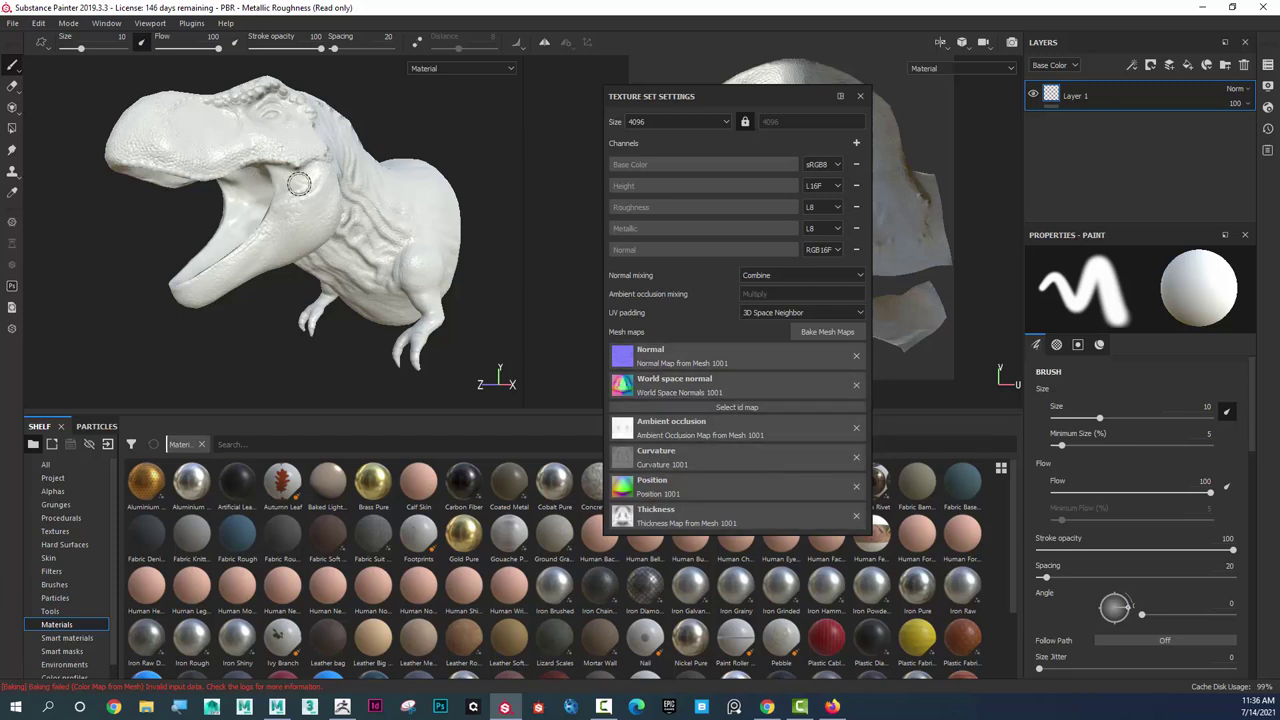
- Orbit and zoom in close on the T-rex's head
{"action": "left_click_drag", "start_coordinate": [313, 179], "coordinate": [434, 246], "text": "alt"}
{"action": "scroll", "coordinate": [434, 246], "scroll_direction": "up", "scroll_amount": 5}
{"action": "left_click_drag", "start_coordinate": [334, 243], "coordinate": [271, 214], "text": "alt"}
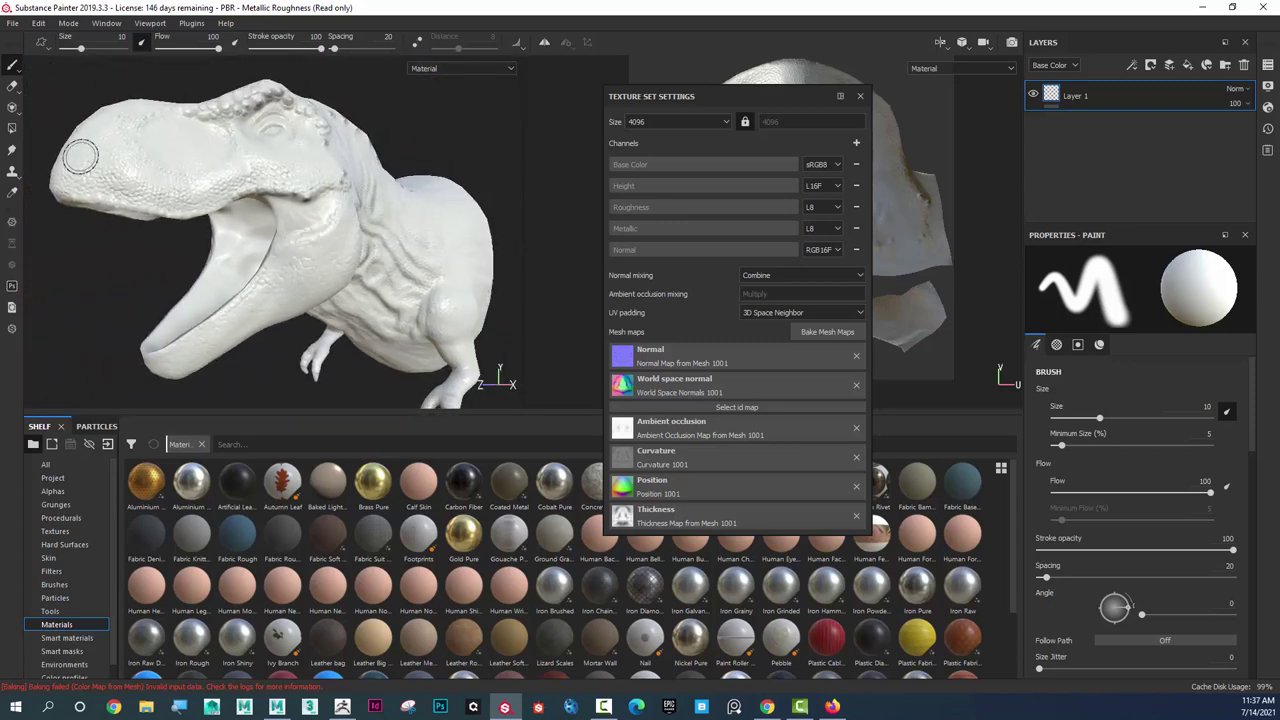
- Show the low-poly wireframe with Polygon Fill (key 4) and inspect the head and leg from several angles
{"action": "key", "text": "4"}
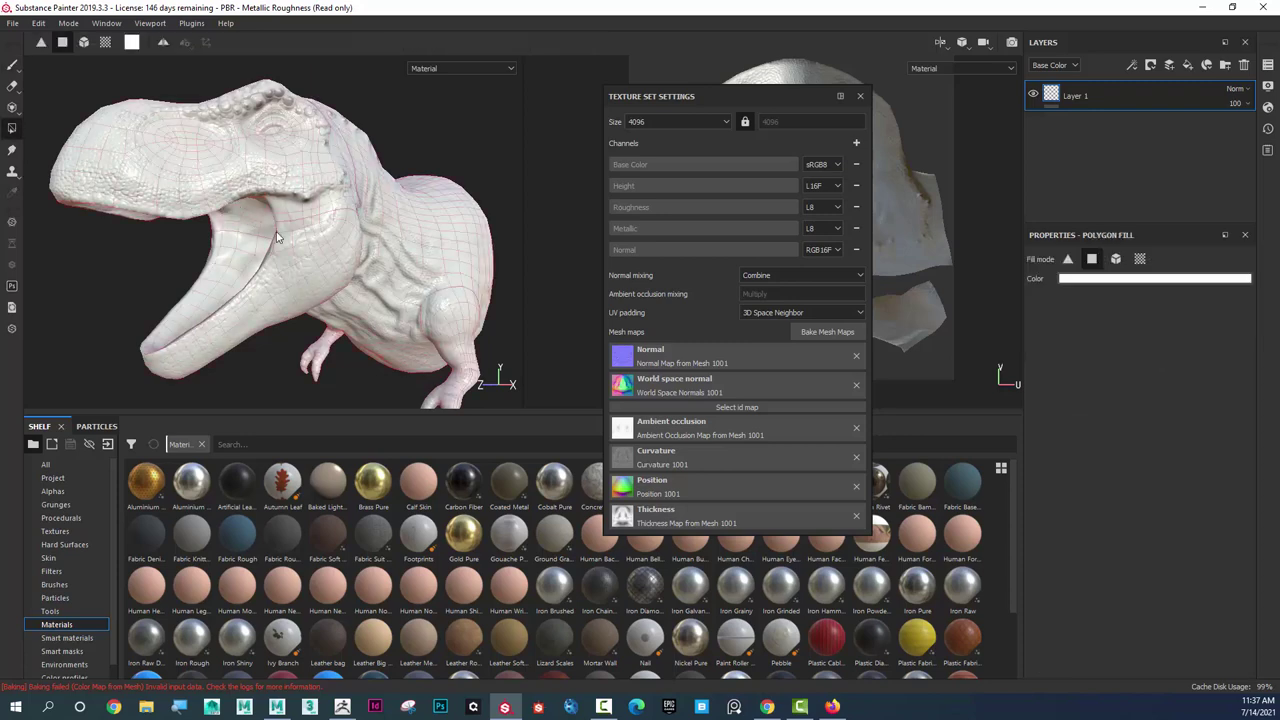
{"action": "left_click_drag", "start_coordinate": [276, 195], "coordinate": [296, 176], "text": "alt"}
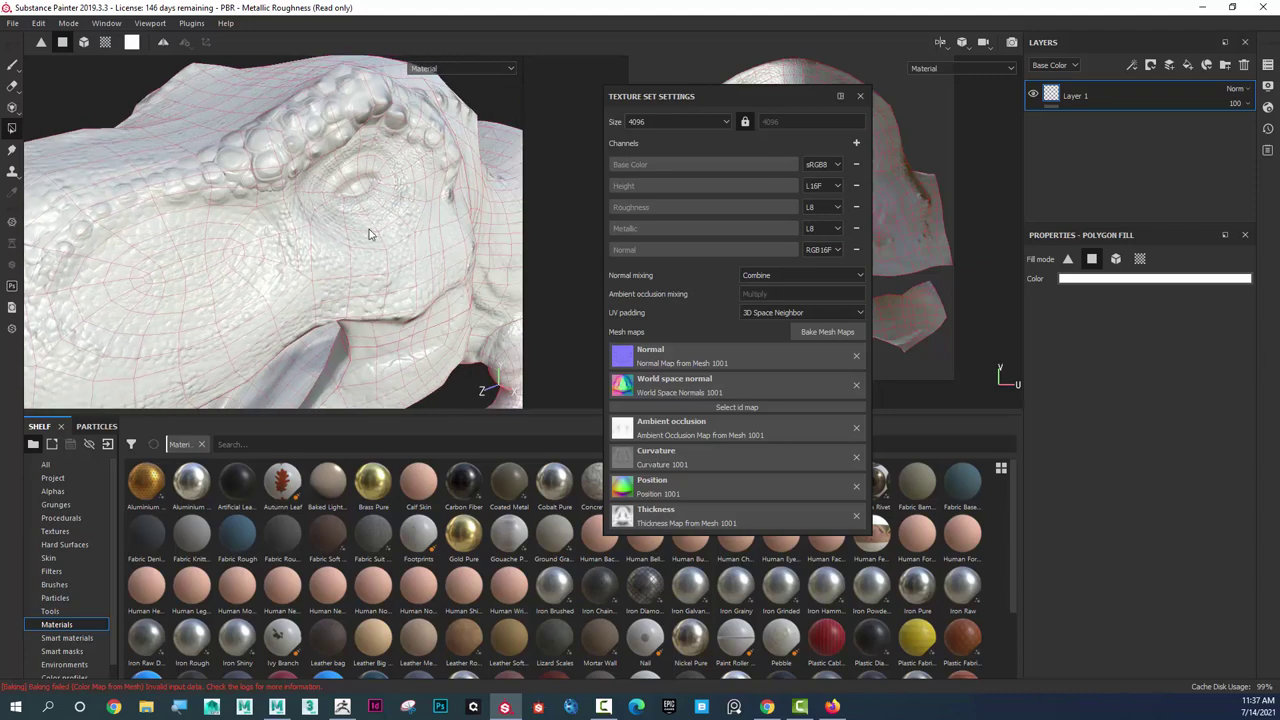
{"action": "left_click_drag", "start_coordinate": [371, 229], "coordinate": [283, 183], "text": "alt"}
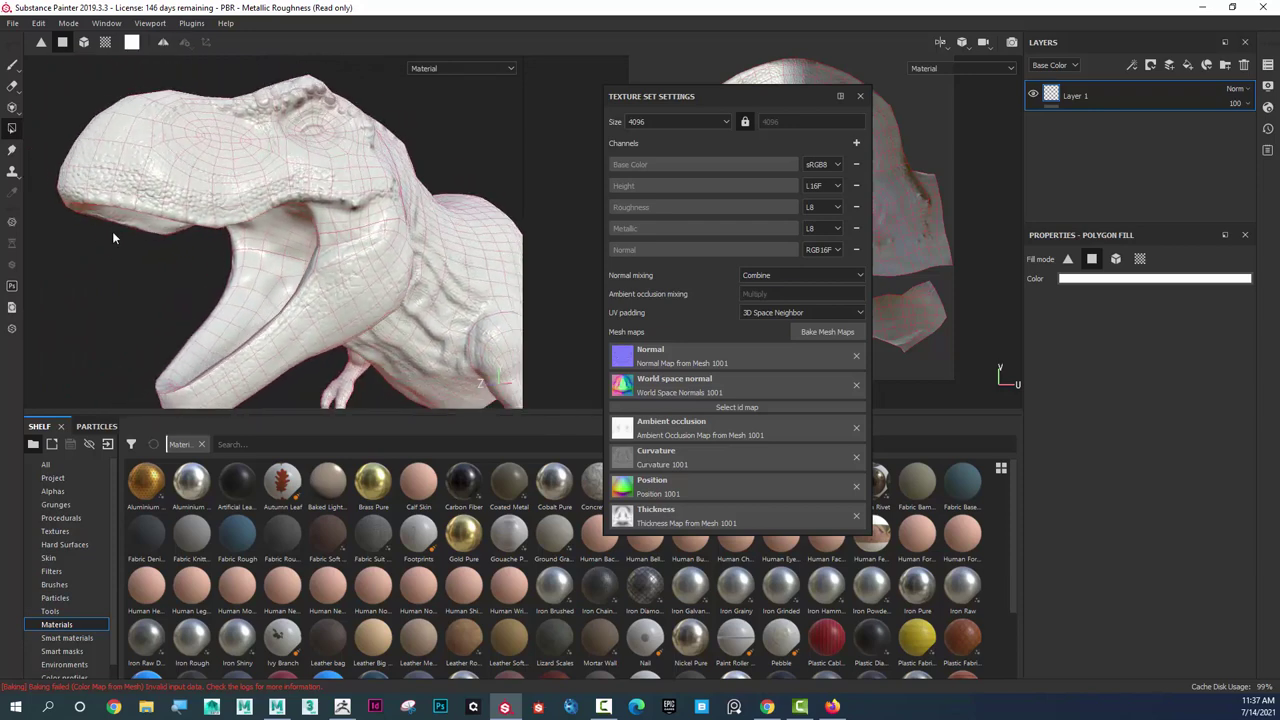
{"action": "left_click_drag", "start_coordinate": [288, 287], "coordinate": [362, 240], "text": "alt"}
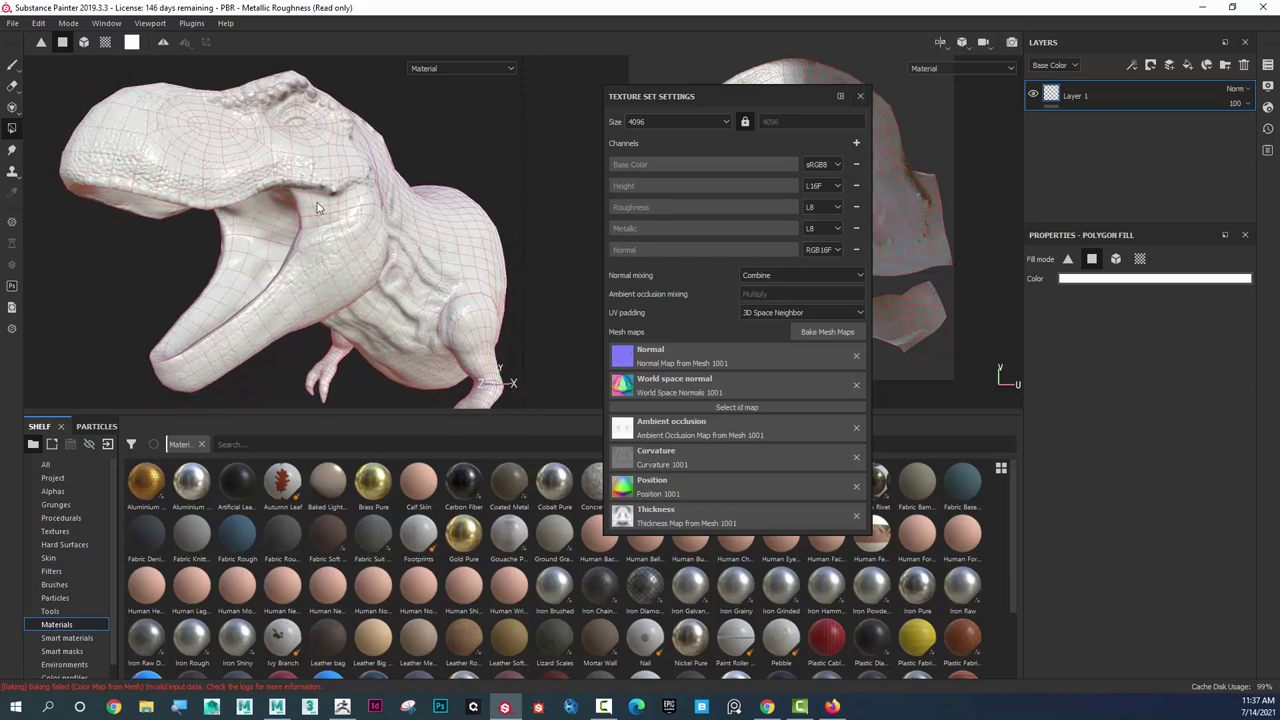
{"action": "mouse_move", "coordinate": [177, 203]}
{"action": "left_mouse_down", "text": "alt"}
{"action": "mouse_move", "coordinate": [128, 208]}
{"action": "mouse_move", "coordinate": [182, 222]}
{"action": "left_mouse_up", "text": "alt"}
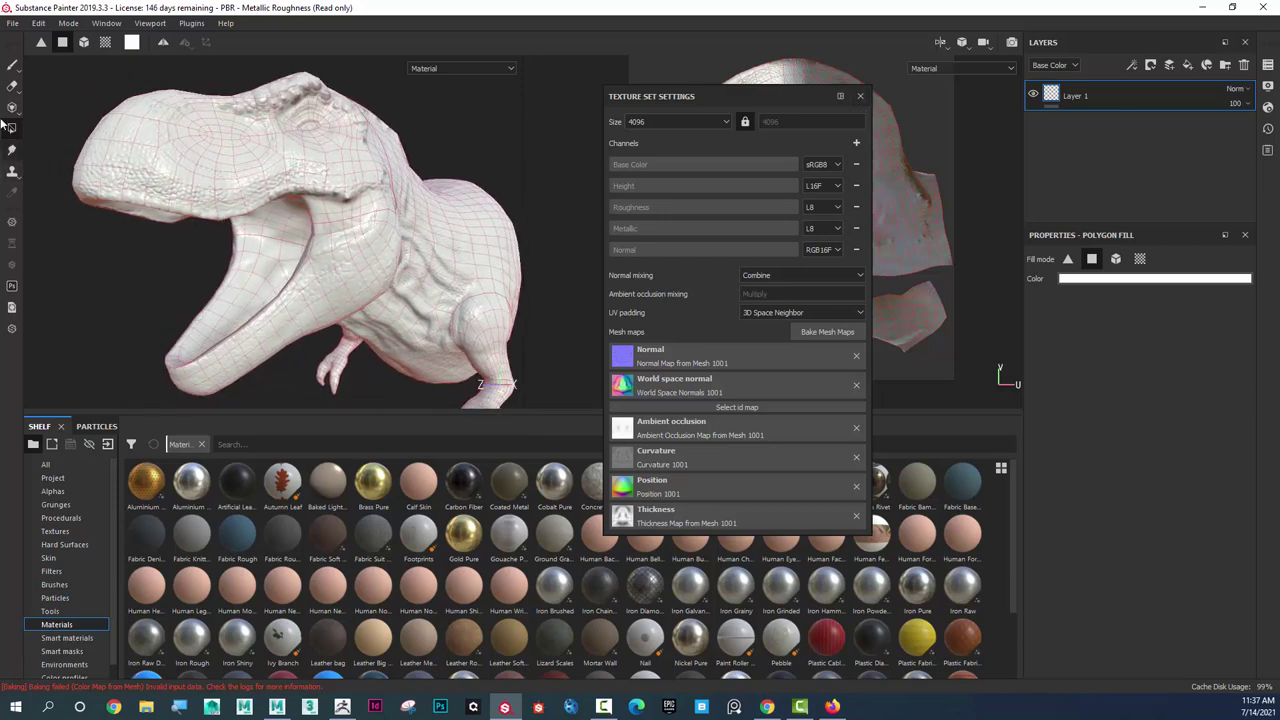
- Switch back to the Paint tool and orbit around the dinosaur's head
{"action": "left_click", "coordinate": [12, 64]}
{"action": "left_click_drag", "start_coordinate": [319, 247], "coordinate": [256, 251], "text": "alt"}
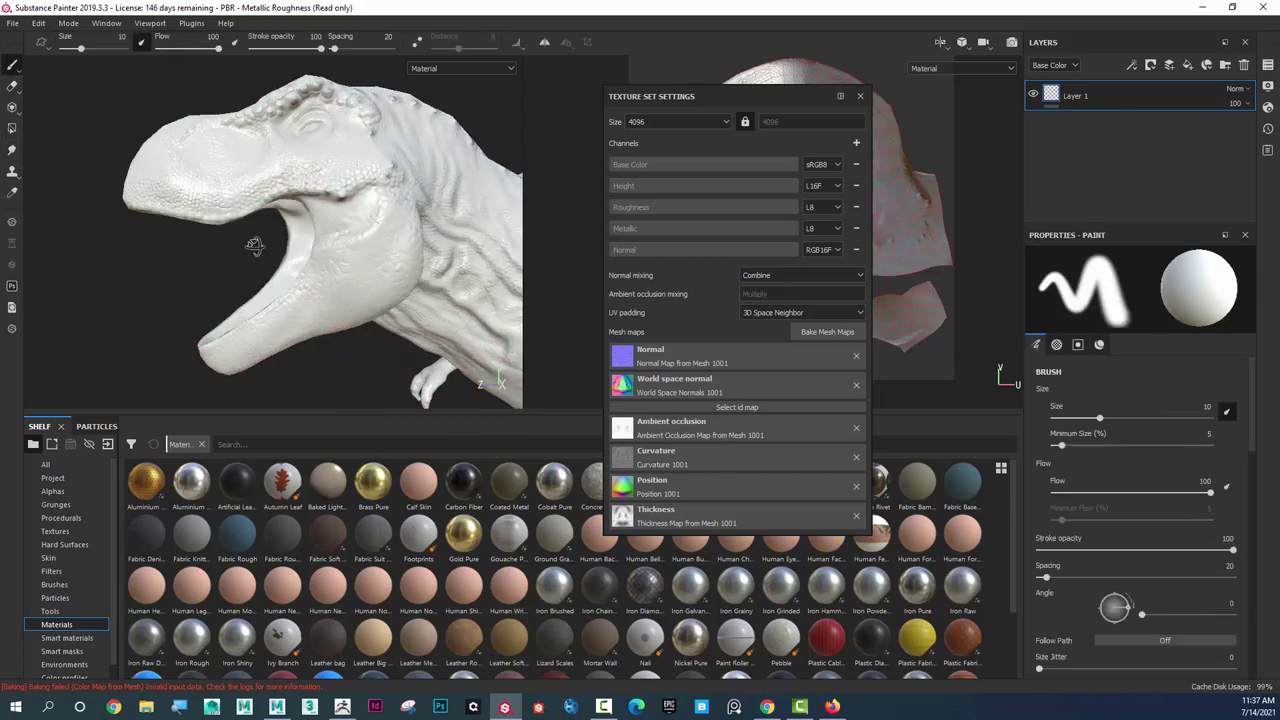
{"action": "scroll", "coordinate": [256, 251], "scroll_direction": "up", "scroll_amount": 5}
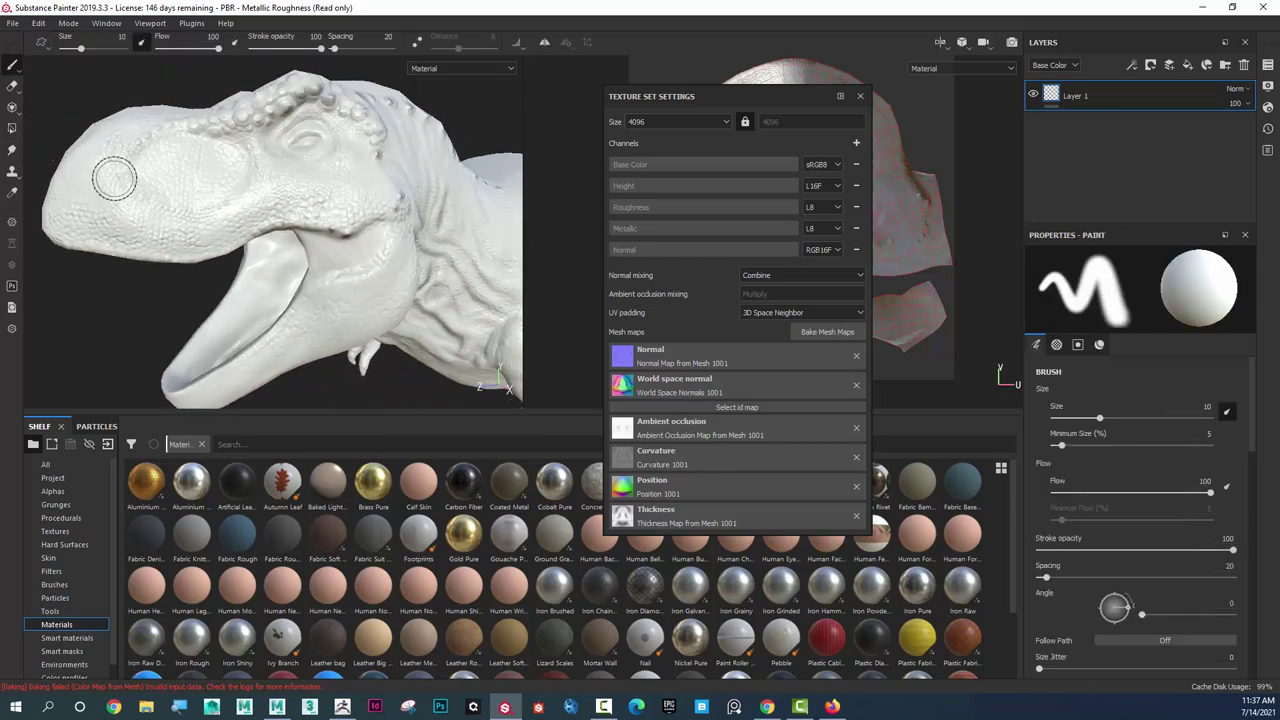
{"action": "mouse_move", "coordinate": [288, 194]}
{"action": "left_mouse_down", "text": "alt"}
{"action": "mouse_move", "coordinate": [312, 180]}
{"action": "mouse_move", "coordinate": [300, 182]}
{"action": "left_mouse_up", "text": "alt"}
{"action": "scroll", "coordinate": [298, 181], "scroll_direction": "down", "scroll_amount": 3}
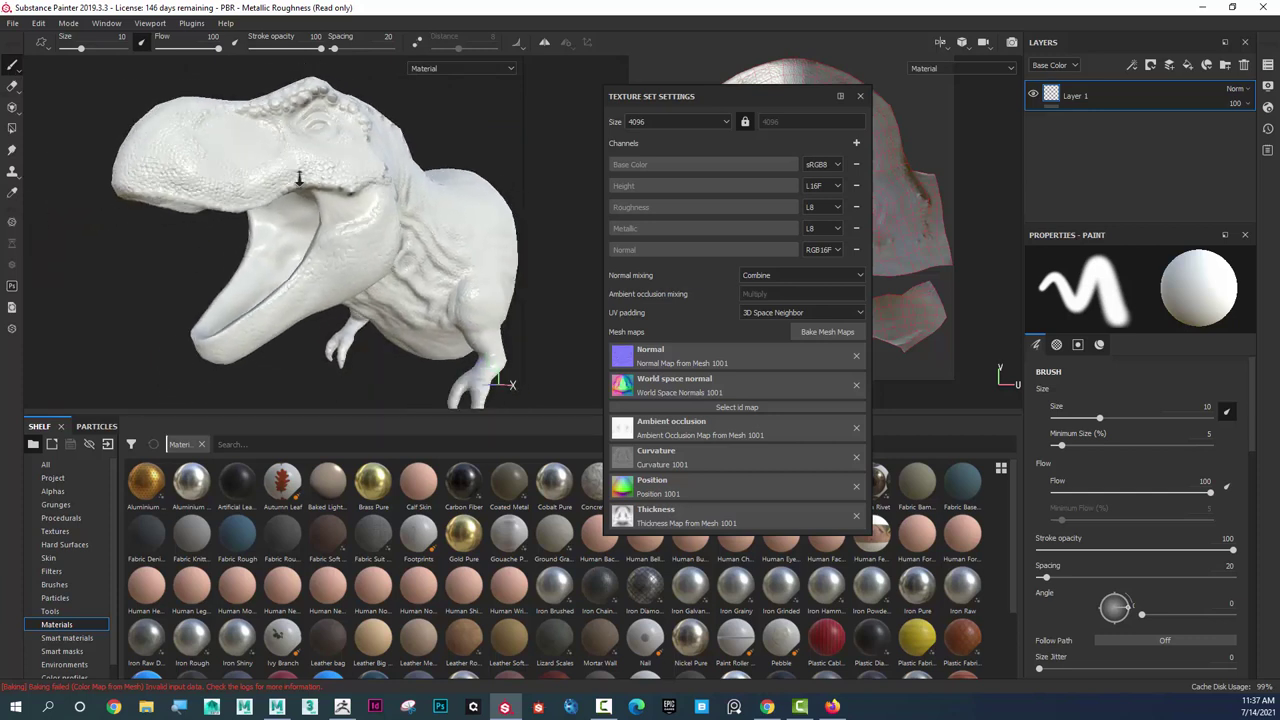
- Display the Normal+Height+Mesh channel in the viewport and view the side profile
{"action": "left_click", "coordinate": [458, 72]}
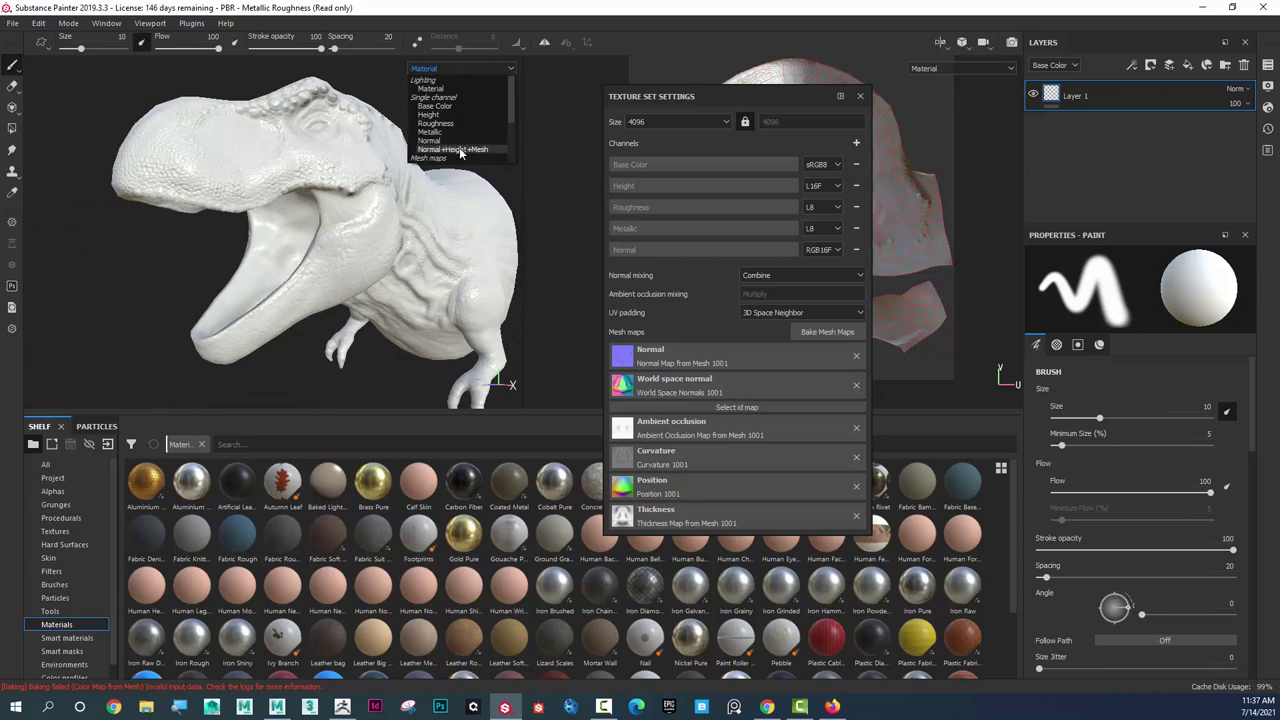
{"action": "left_click", "coordinate": [458, 149]}
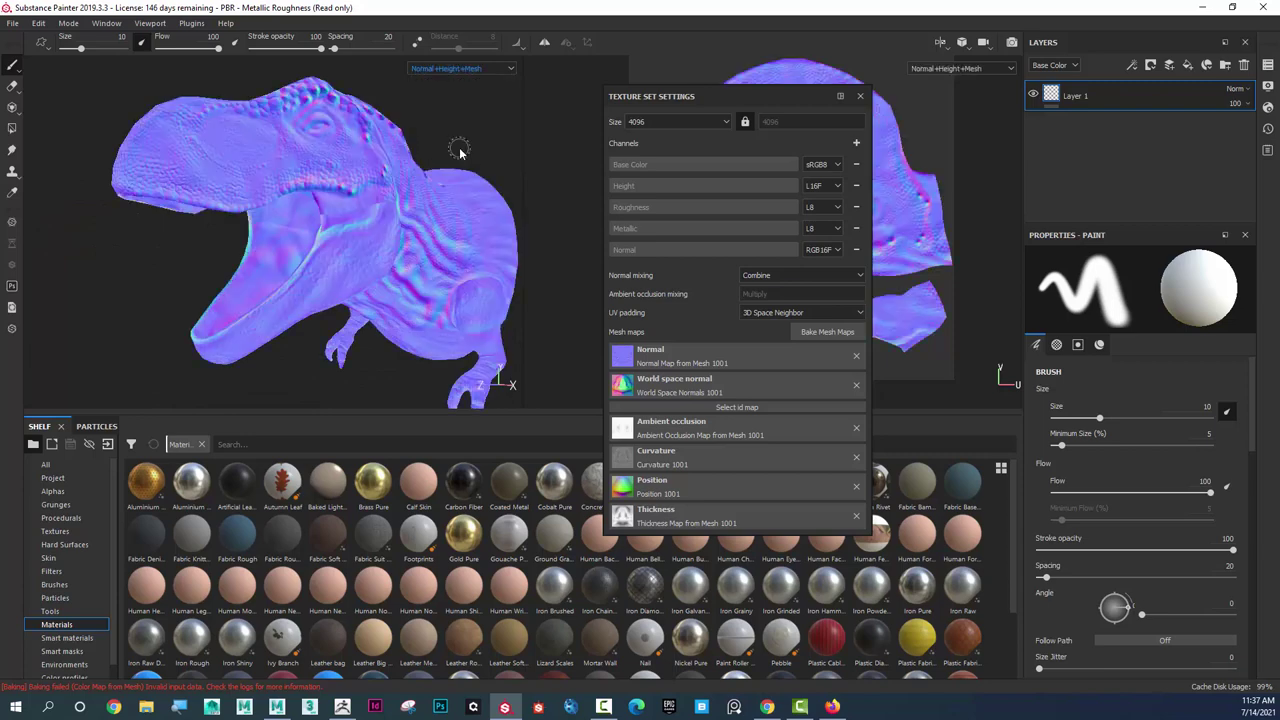
{"action": "scroll", "coordinate": [500, 150], "scroll_direction": "up", "scroll_amount": 3}
{"action": "mouse_move", "coordinate": [436, 156]}
{"action": "left_mouse_down", "text": "alt"}
{"action": "mouse_move", "coordinate": [360, 152]}
{"action": "mouse_move", "coordinate": [420, 140]}
{"action": "left_mouse_up", "text": "alt"}
- Display the baked Ambient occlusion map and inspect the head close up
{"action": "left_click", "coordinate": [460, 68]}
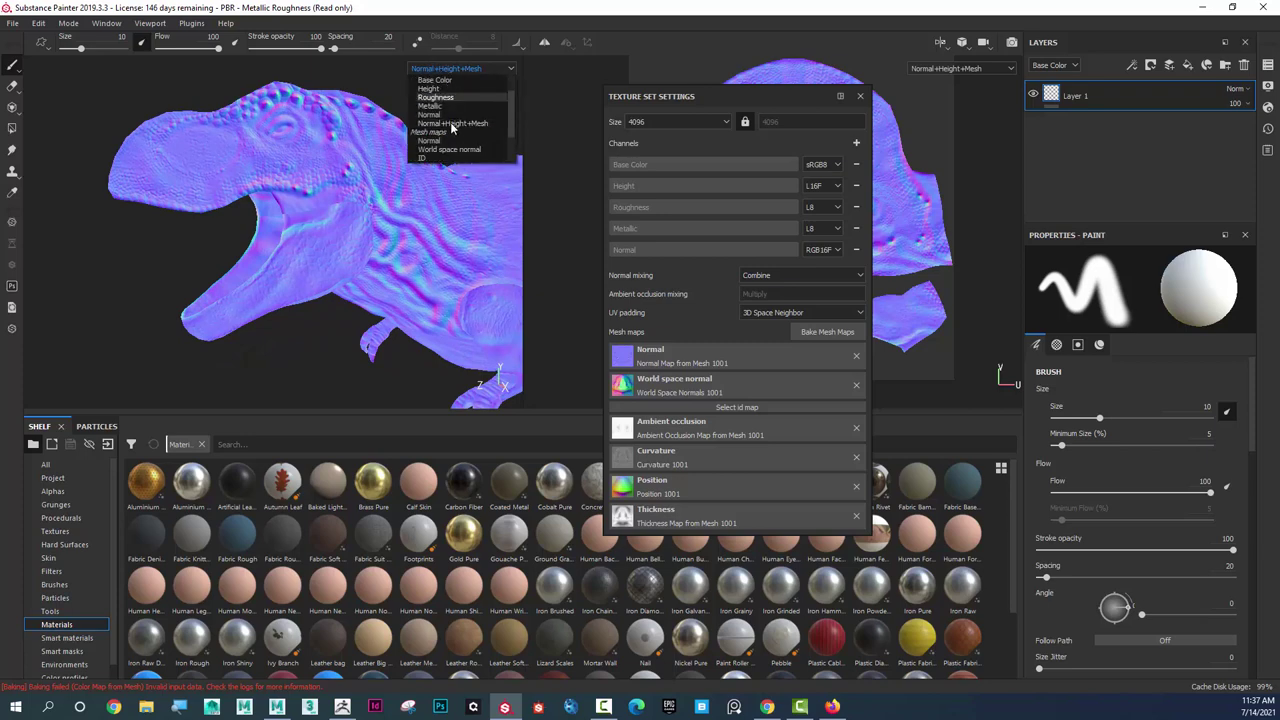
{"action": "scroll", "coordinate": [451, 127], "scroll_direction": "down", "scroll_amount": 3}
{"action": "left_click", "coordinate": [440, 141]}
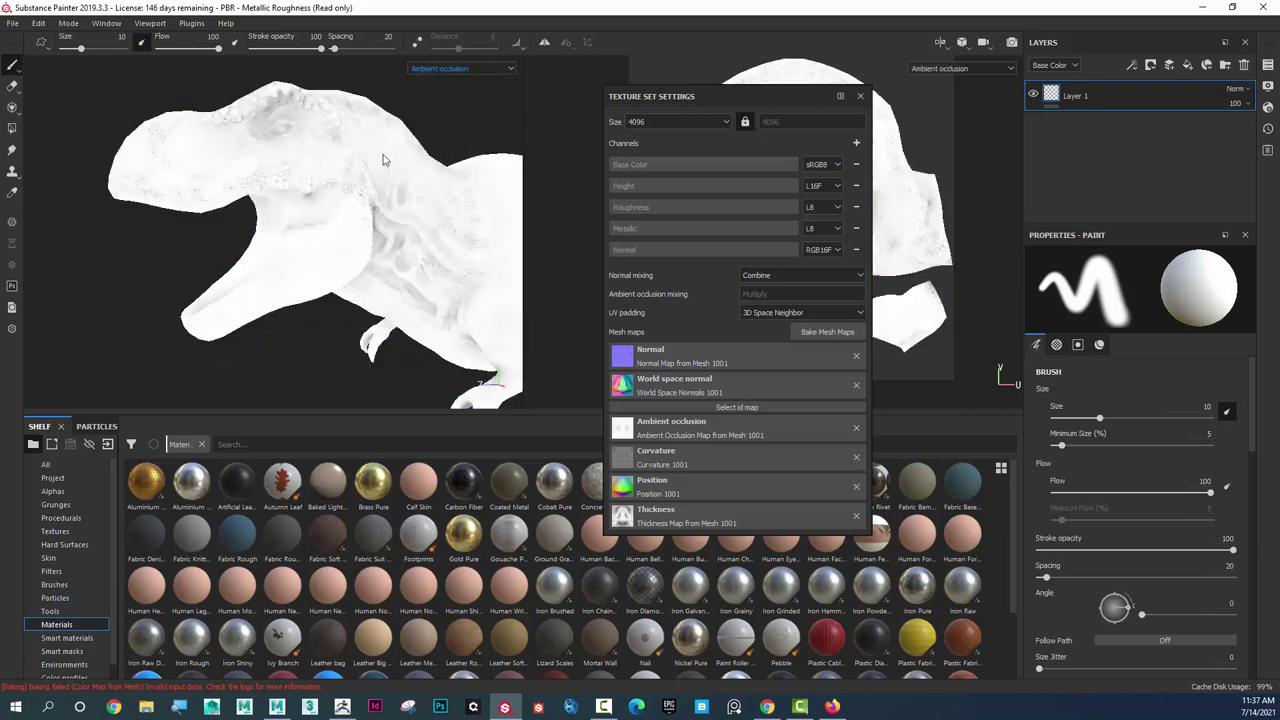
{"action": "mouse_move", "coordinate": [348, 160]}
{"action": "left_mouse_down", "text": "alt"}
{"action": "mouse_move", "coordinate": [156, 117]}
{"action": "mouse_move", "coordinate": [306, 163]}
{"action": "mouse_move", "coordinate": [335, 140]}
{"action": "left_mouse_up", "text": "alt"}
- Display the baked World space normal map on the dinosaur
{"action": "left_click", "coordinate": [437, 69]}
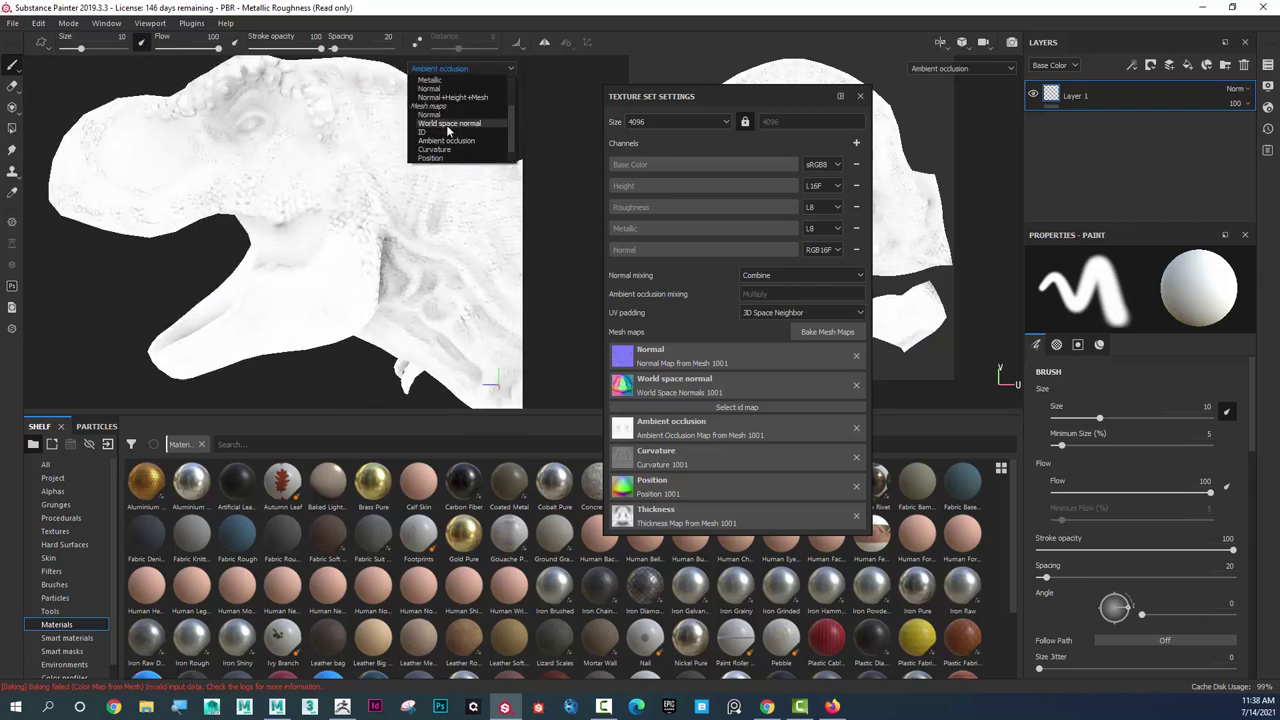
{"action": "left_click", "coordinate": [448, 123]}
{"action": "left_click_drag", "start_coordinate": [240, 200], "coordinate": [300, 150], "text": "alt"}
- Return to the Material view and close the Texture Set Settings panel
{"action": "left_click", "coordinate": [455, 69]}
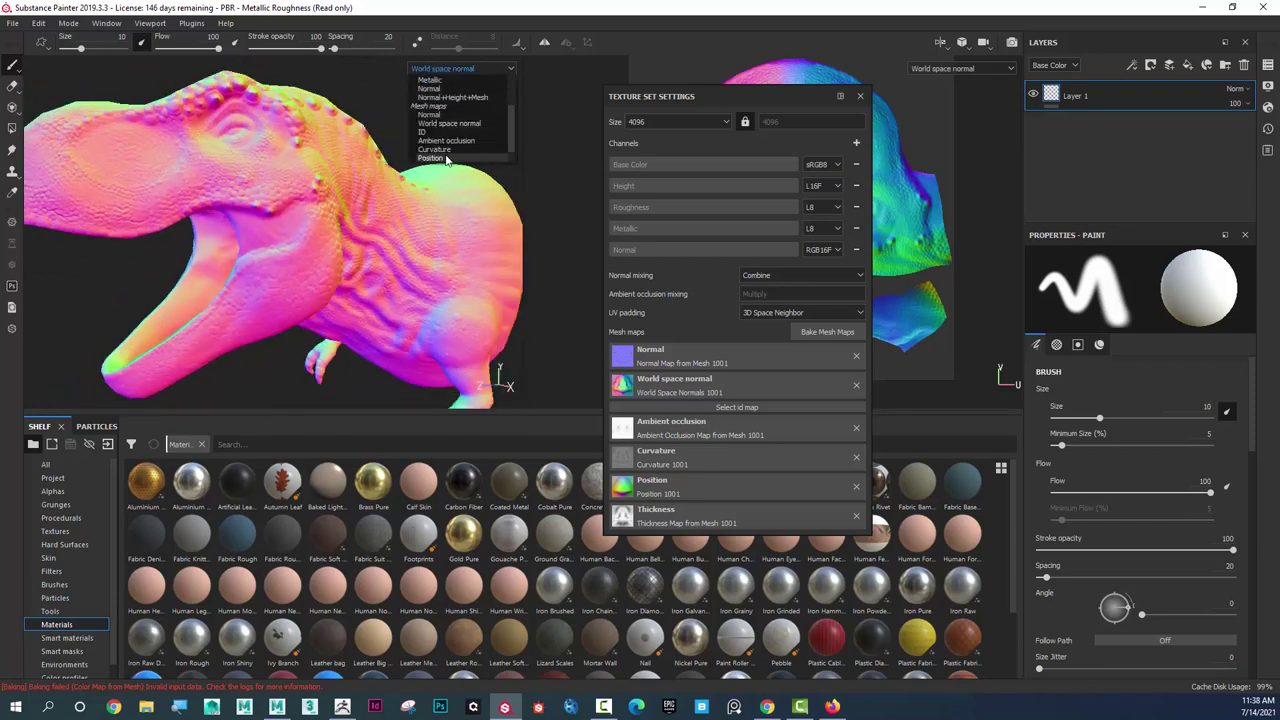
{"action": "scroll", "coordinate": [446, 140], "scroll_direction": "up", "scroll_amount": 5}
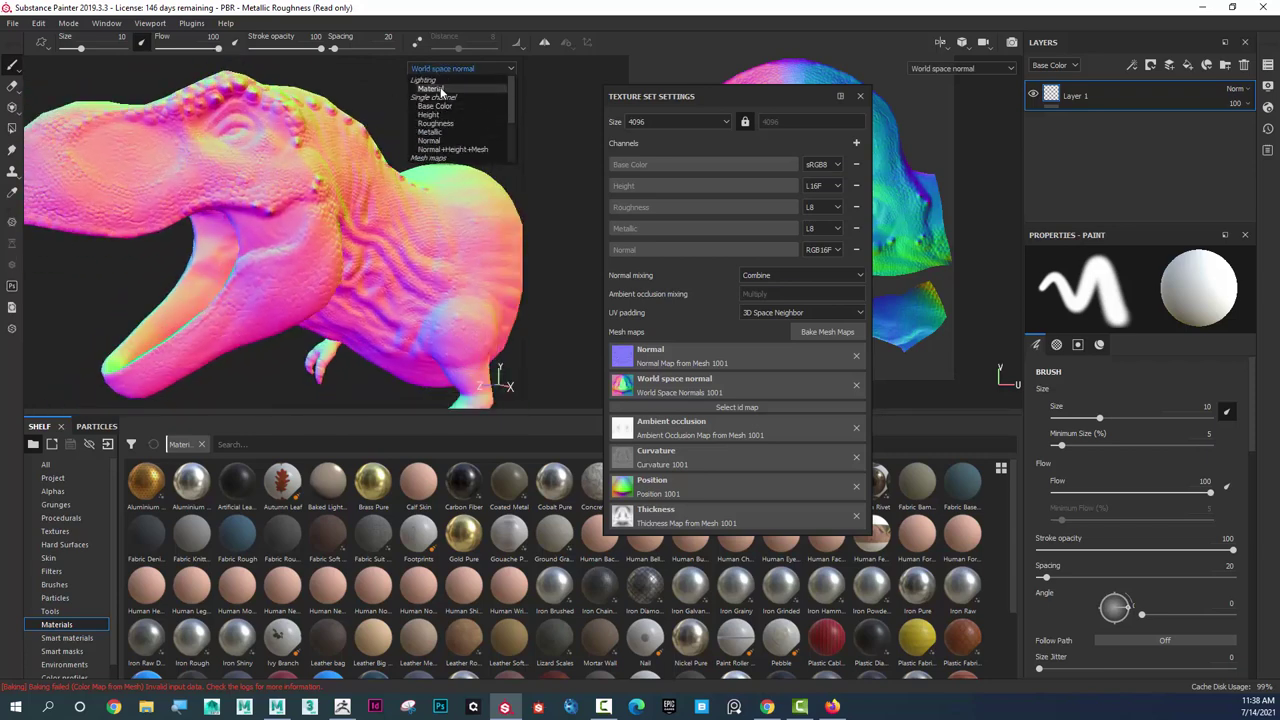
{"action": "left_click", "coordinate": [431, 89]}
{"action": "mouse_move", "coordinate": [410, 212]}
{"action": "left_mouse_down", "text": "alt"}
{"action": "mouse_move", "coordinate": [272, 306]}
{"action": "mouse_move", "coordinate": [168, 158]}
{"action": "mouse_move", "coordinate": [283, 88]}
{"action": "mouse_move", "coordinate": [307, 100]}
{"action": "mouse_move", "coordinate": [220, 180]}
{"action": "mouse_move", "coordinate": [250, 137]}
{"action": "mouse_move", "coordinate": [316, 148]}
{"action": "left_mouse_up", "text": "alt"}
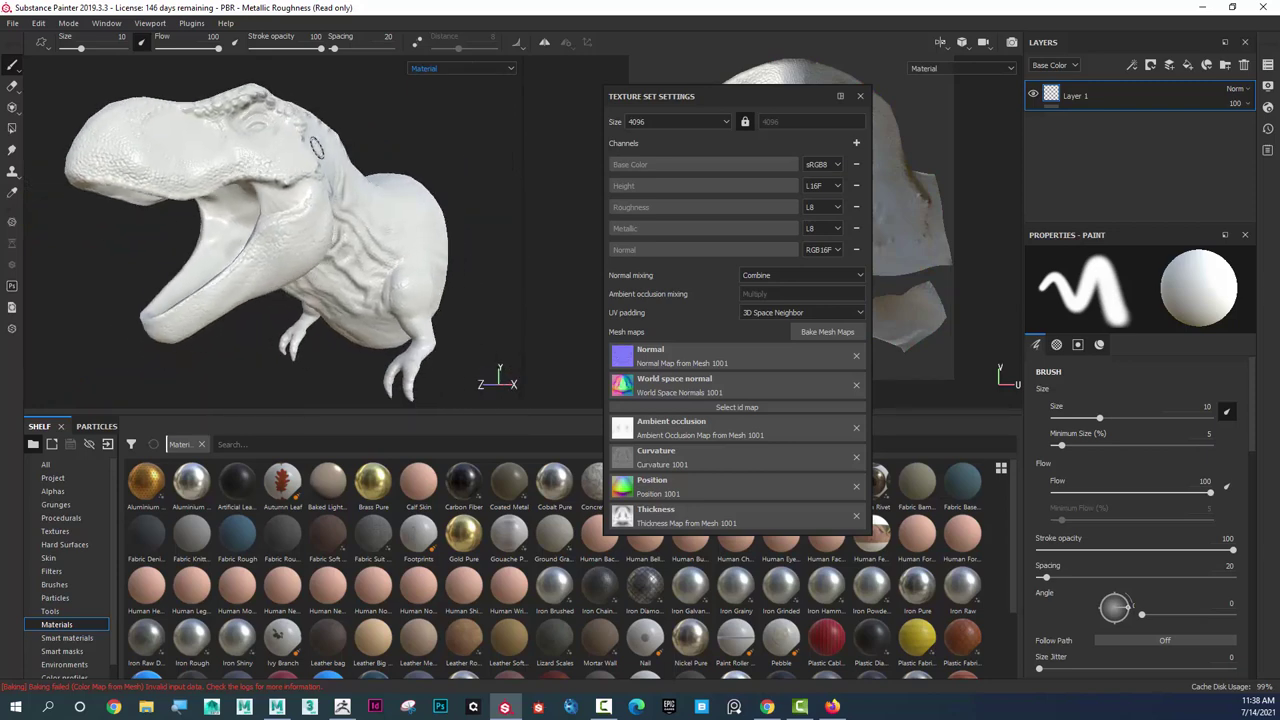
{"action": "left_click", "coordinate": [858, 96]}
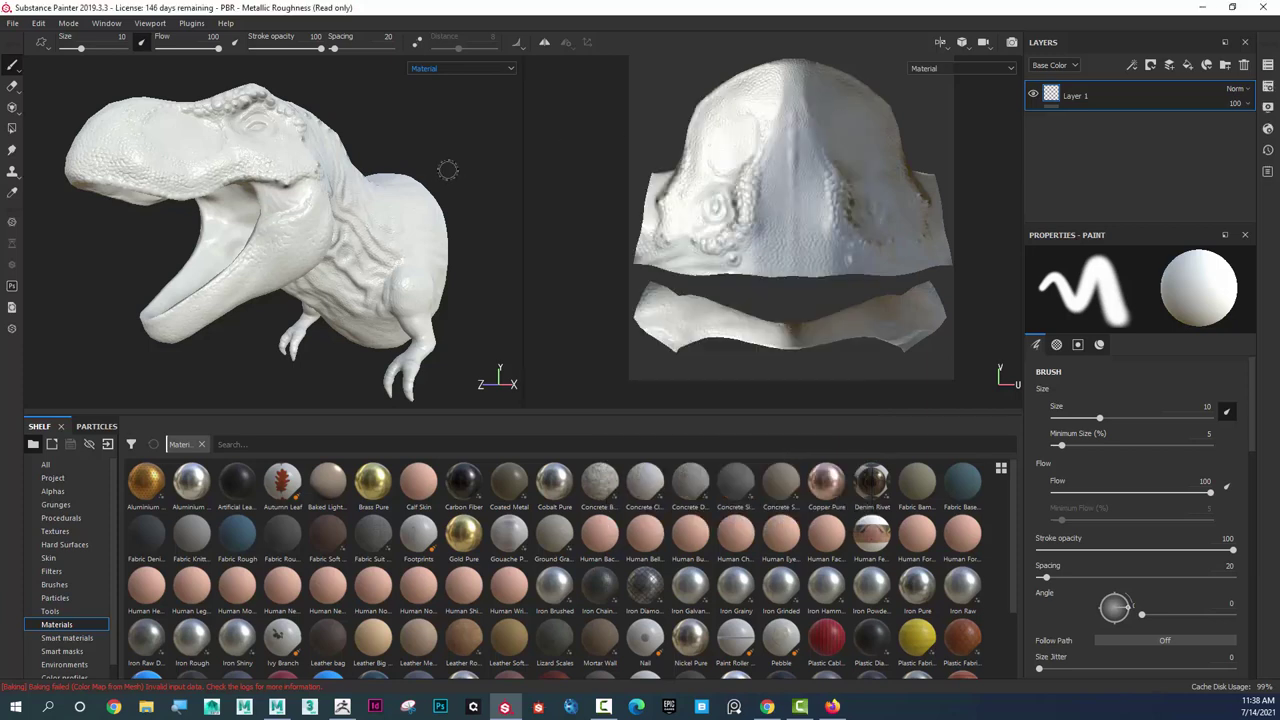
{"action": "left_click_drag", "start_coordinate": [443, 170], "coordinate": [410, 168], "text": "alt"}
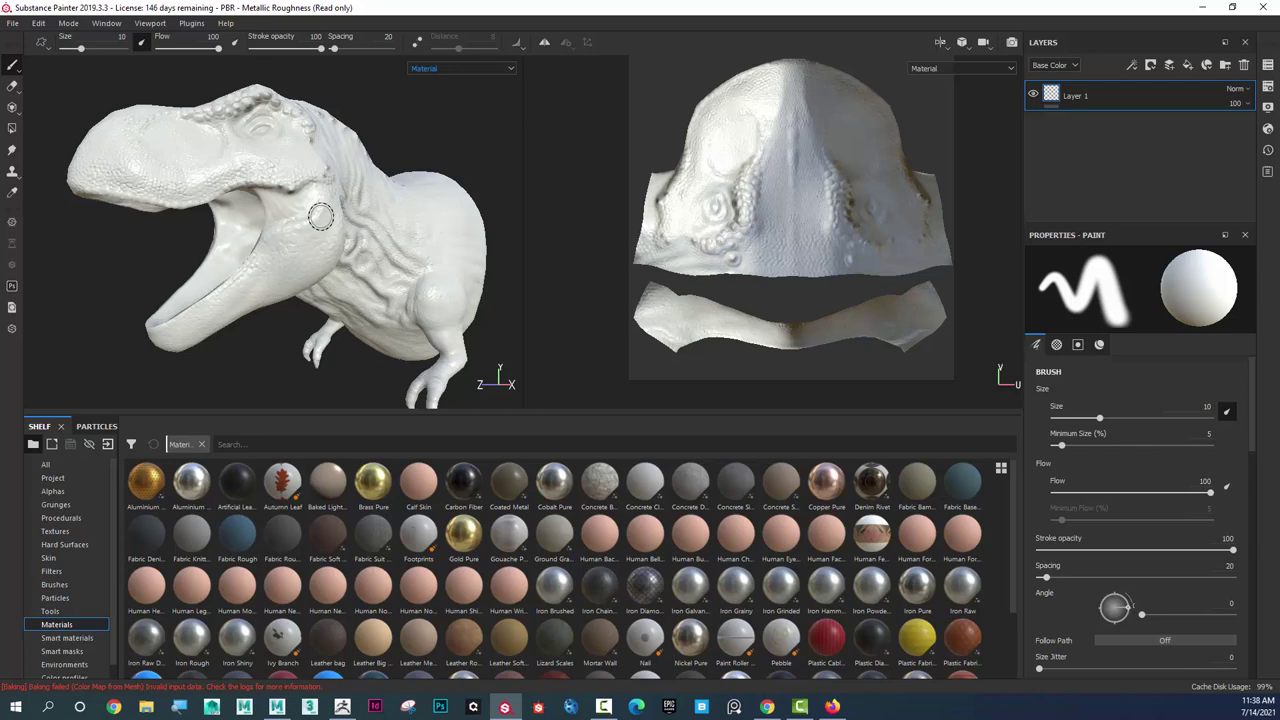